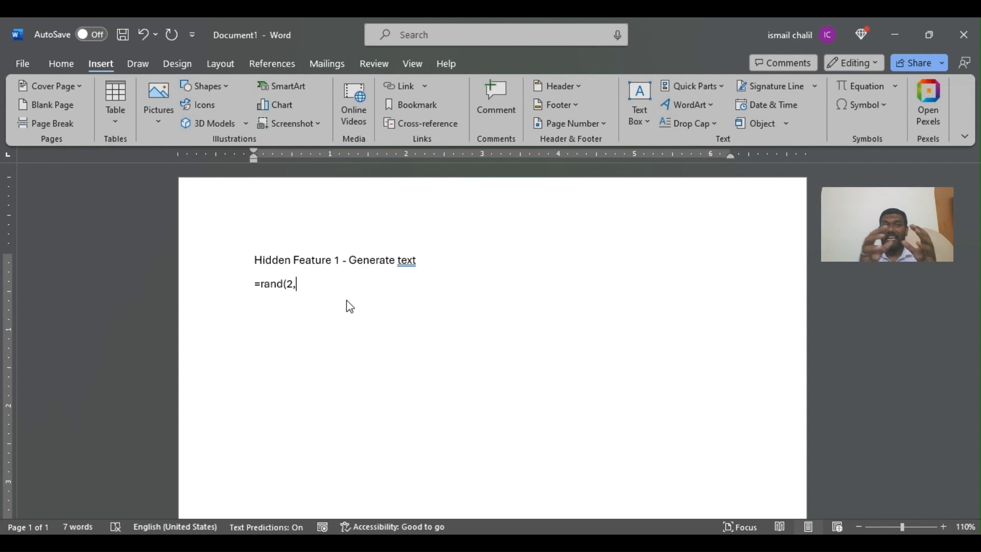
# - Generate two sample paragraphs of four sentences each below the heading with =rand(2,4)
pyautogui.write('4')
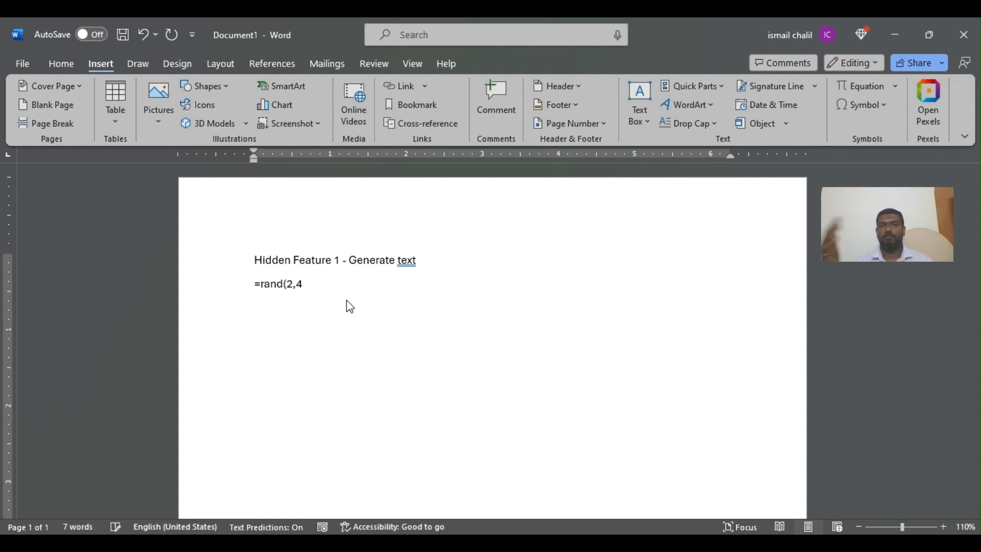
pyautogui.write(')')
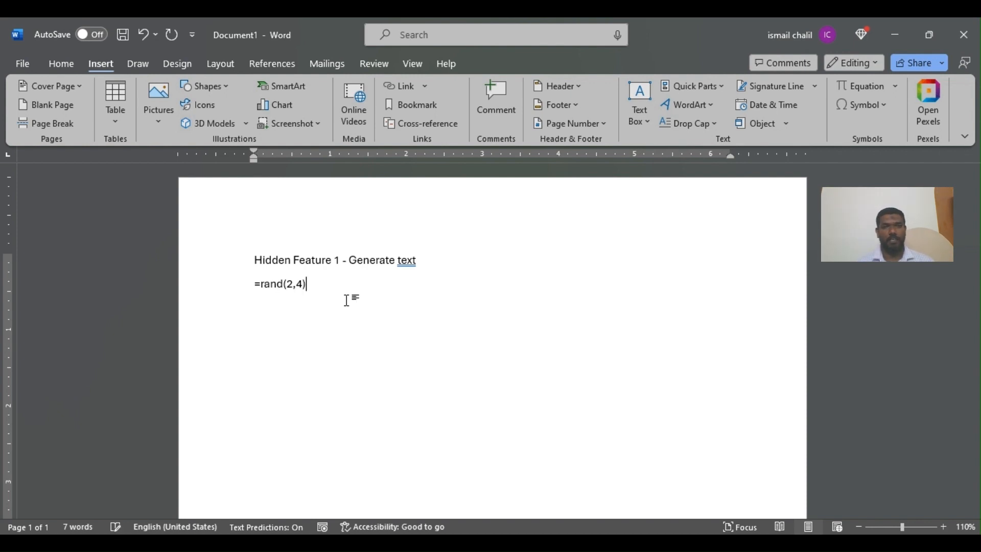
pyautogui.press('Return')
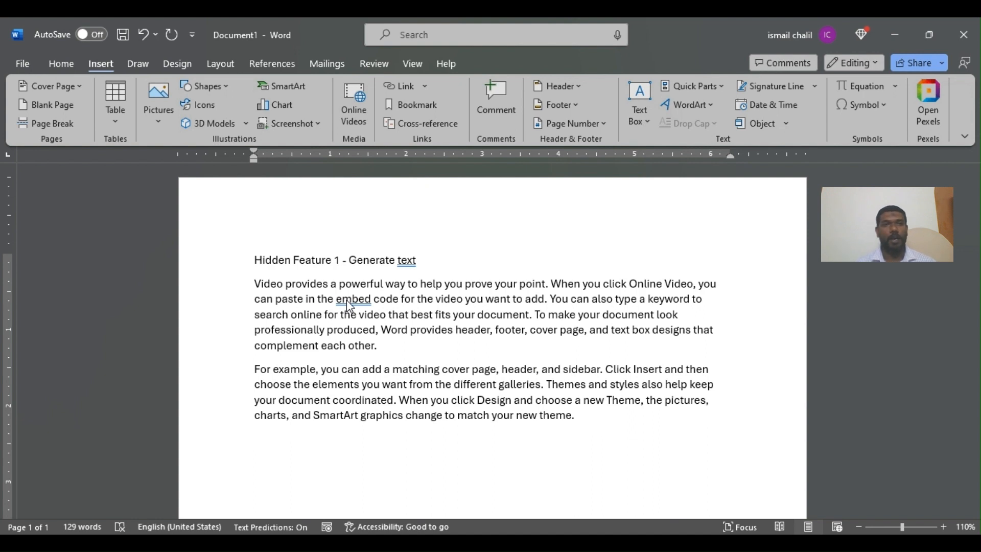
# - Generate three Lorem ipsum paragraphs of two sentences each below the existing text with =lorem(3,2)
pyautogui.write('=')
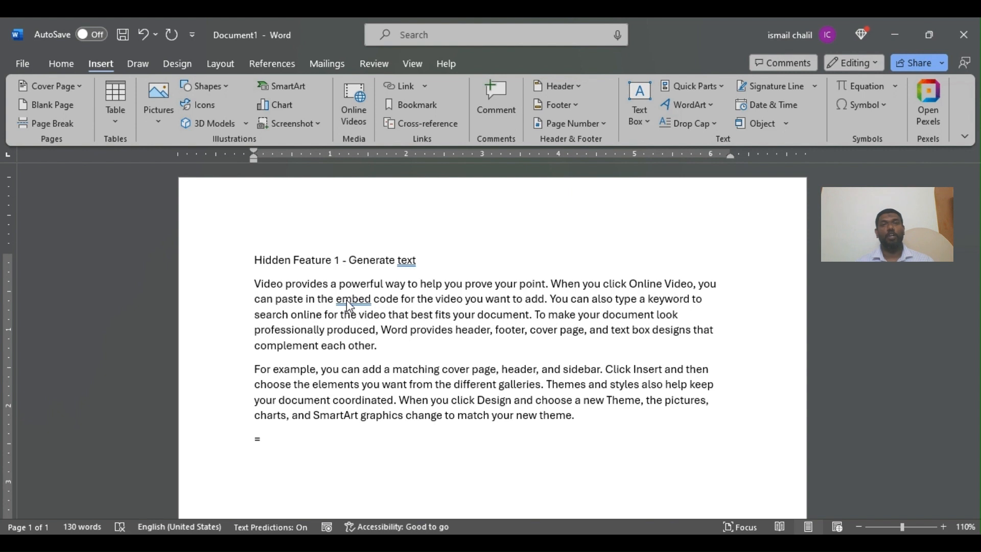
pyautogui.write('lor')
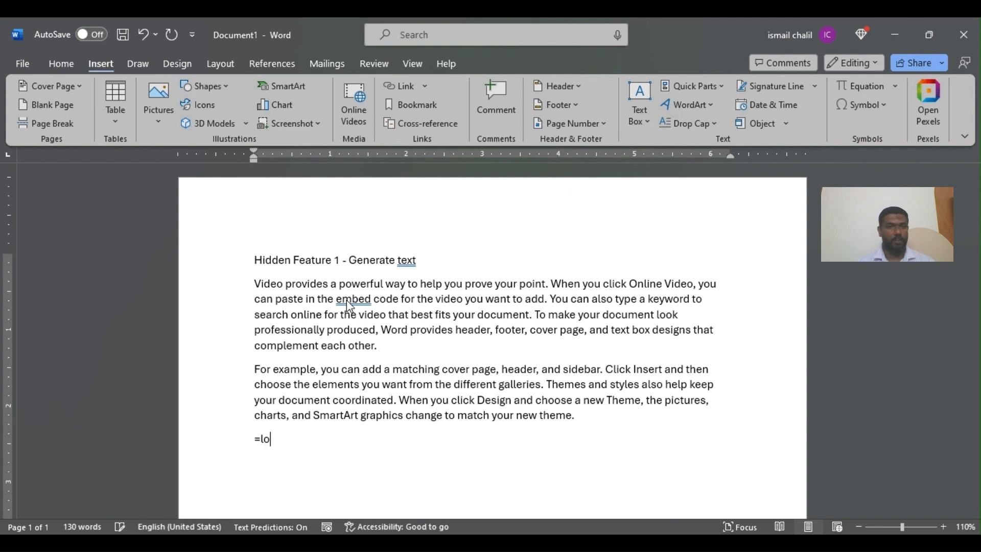
pyautogui.write('em(2')
pyautogui.press('BackSpace')
pyautogui.write('3,2)')
pyautogui.press('Return')
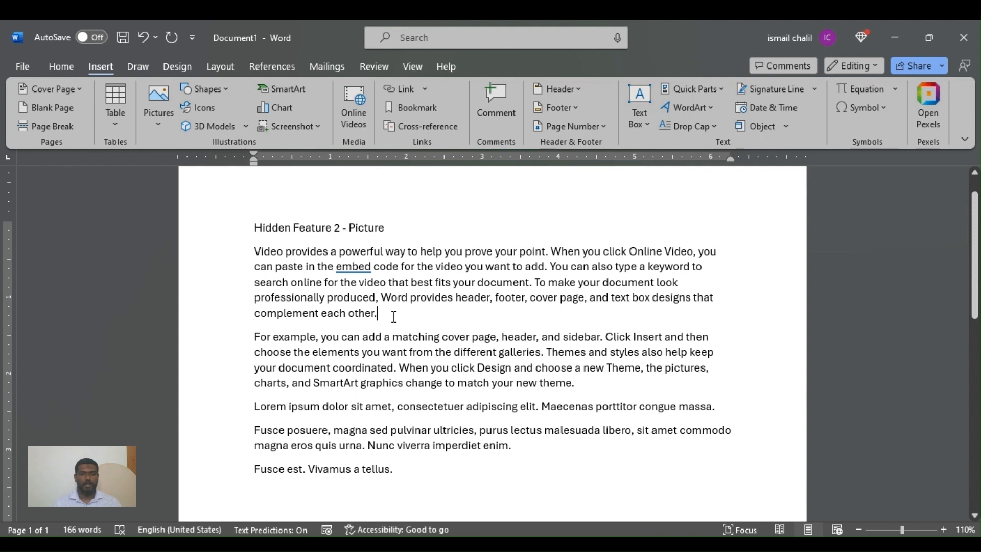
# - Insert the picture Triboro Logo from this device's Desktop folder at the end of the first paragraph
pyautogui.press('alt')
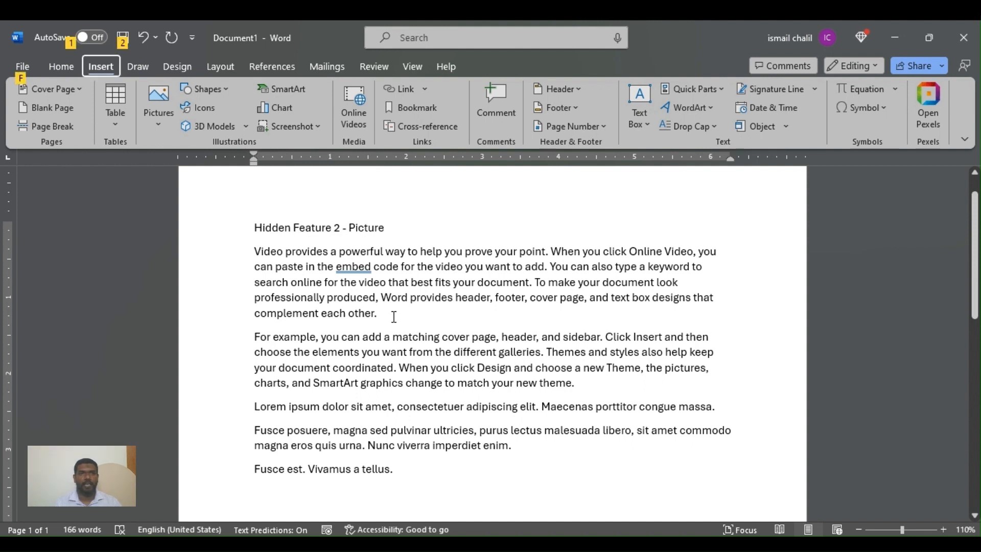
pyautogui.press('n')
pyautogui.press('p')
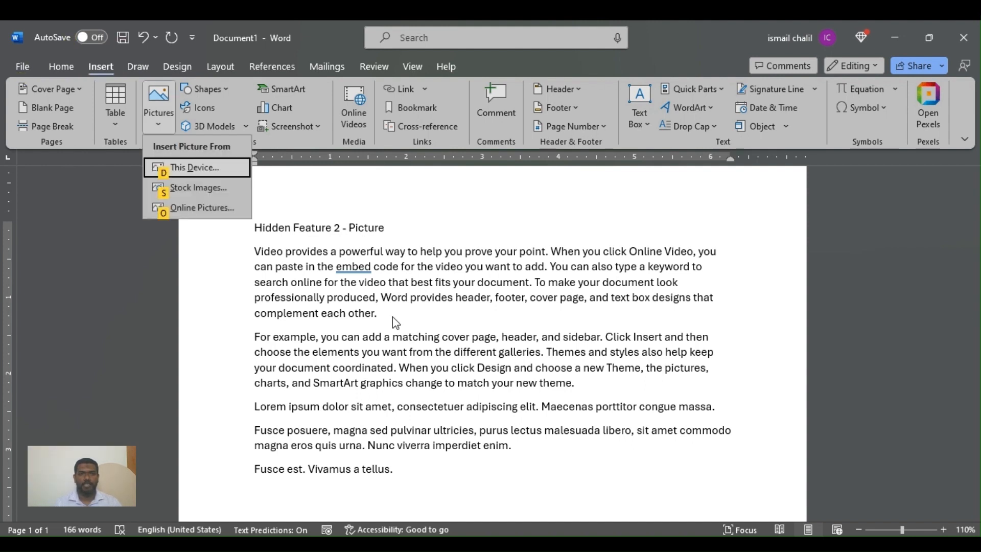
pyautogui.press('d')
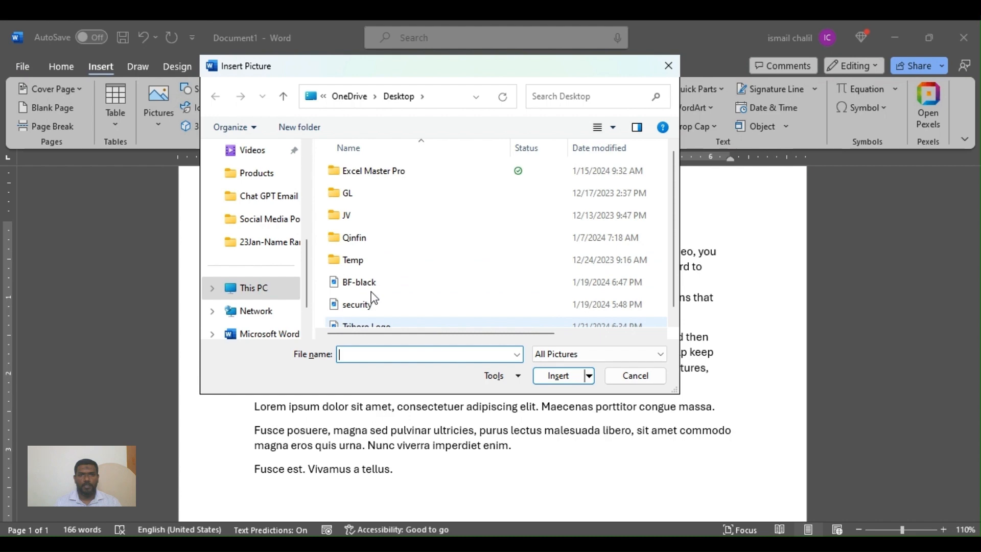
pyautogui.click(379, 325)
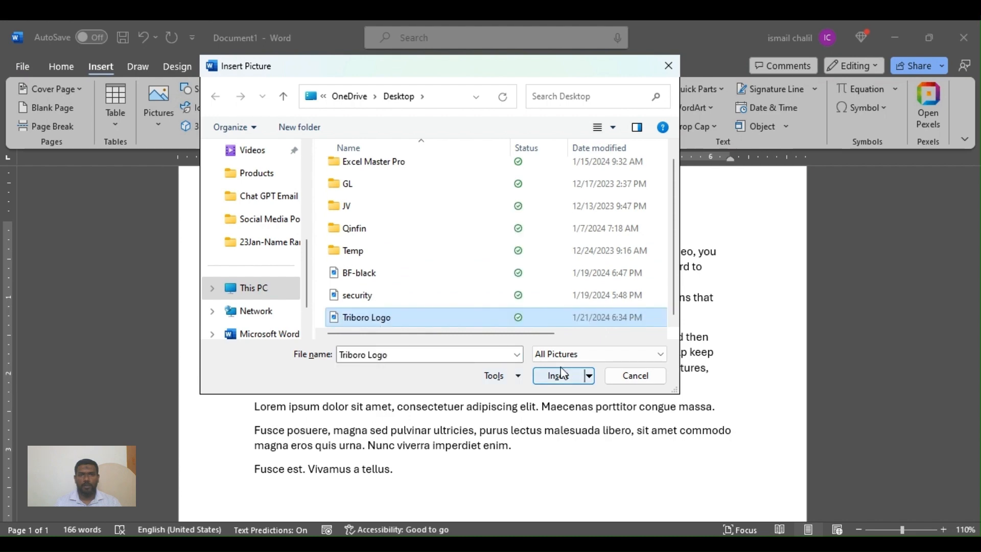
pyautogui.click(558, 375)
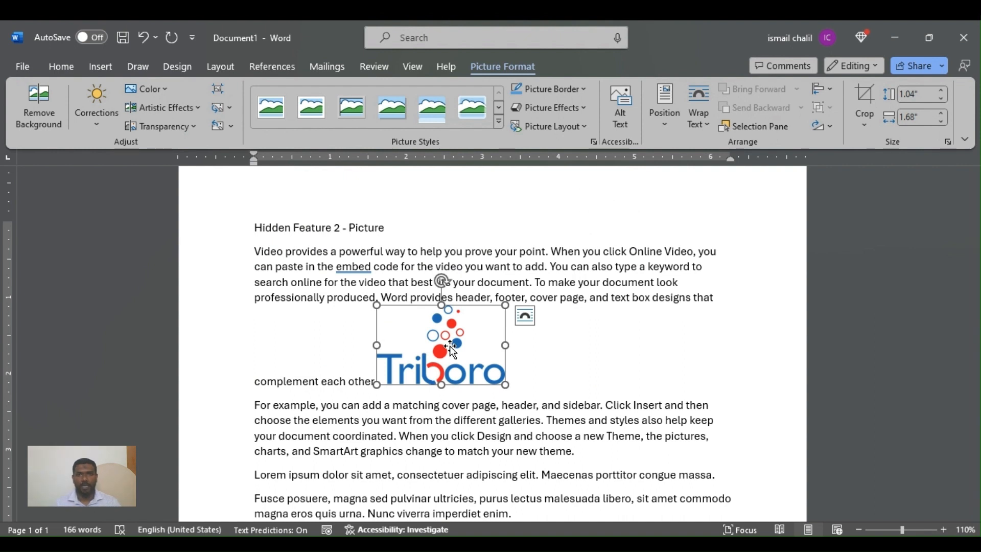
pyautogui.click(595, 282)
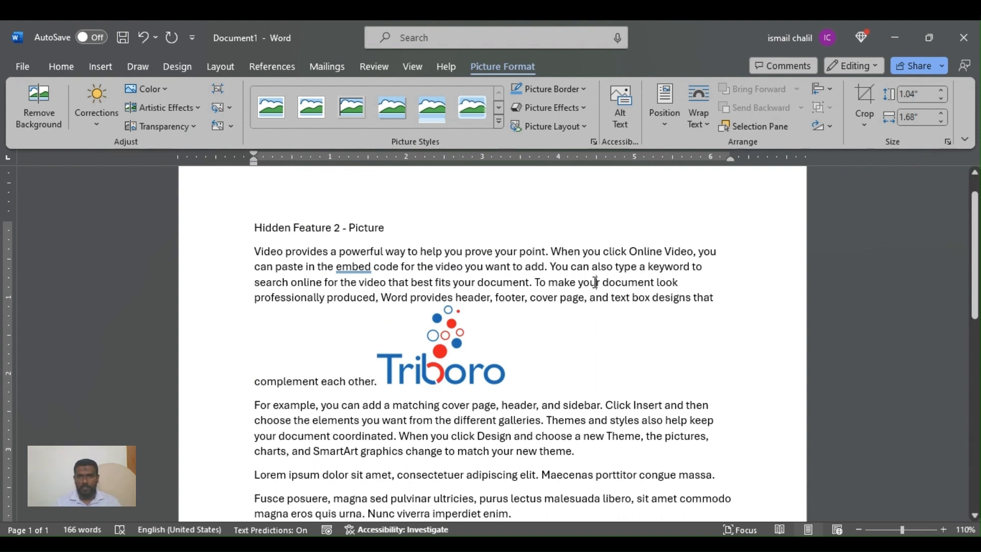
pyautogui.click(498, 330)
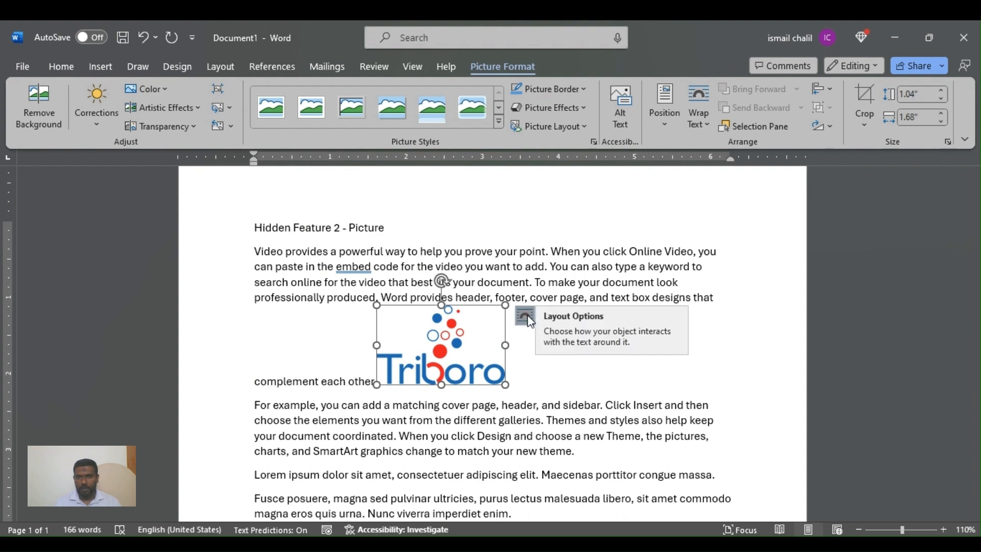
pyautogui.click(354, 268)
pyautogui.click(361, 321)
pyautogui.click(203, 361)
pyautogui.click(393, 420)
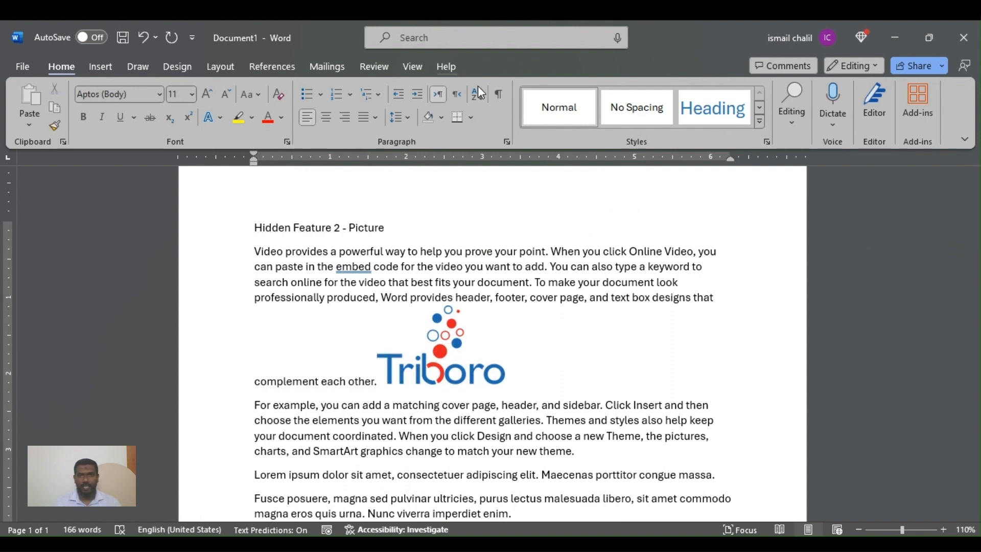
# - Set the logo's text wrapping to Tight and reposition it in the middle of the second paragraph
pyautogui.click(441, 341)
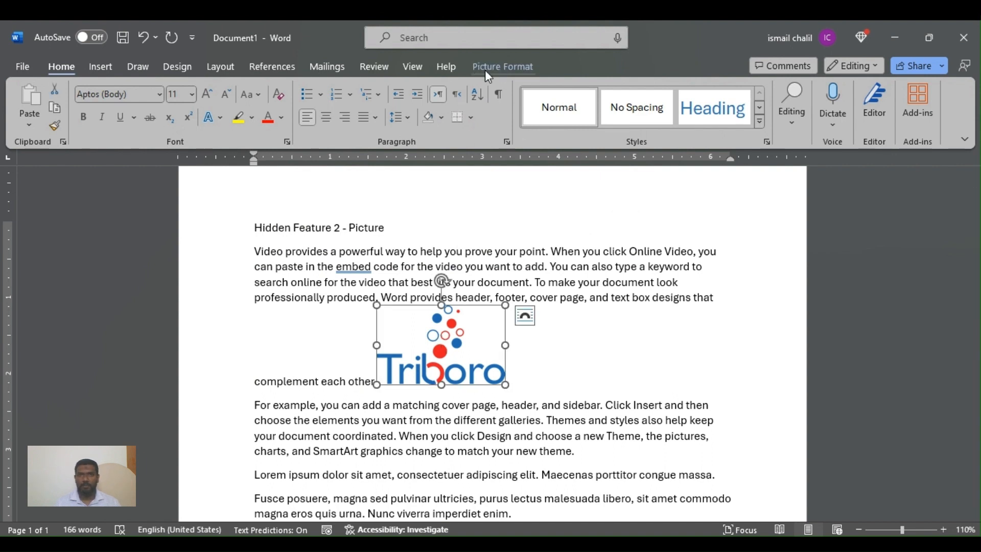
pyautogui.click(521, 73)
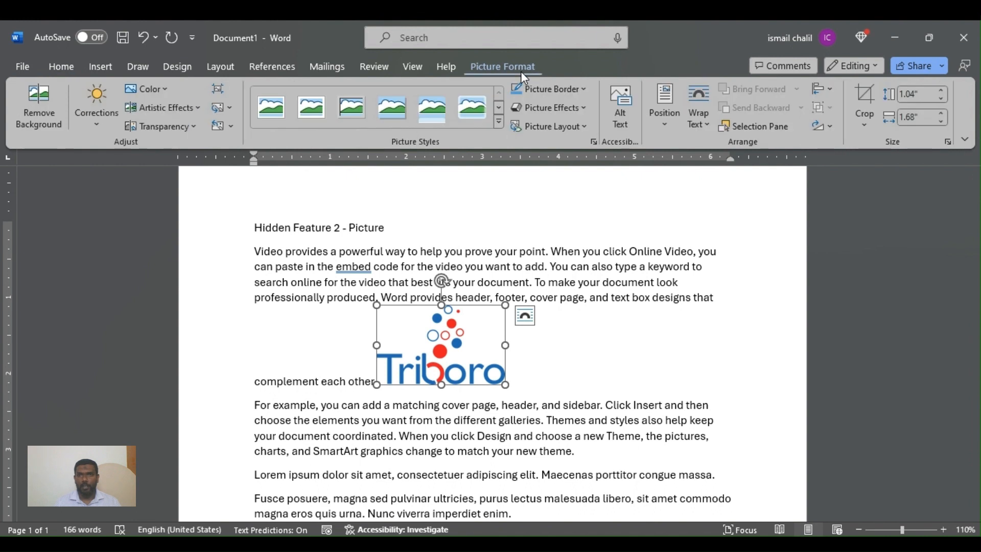
pyautogui.click(704, 125)
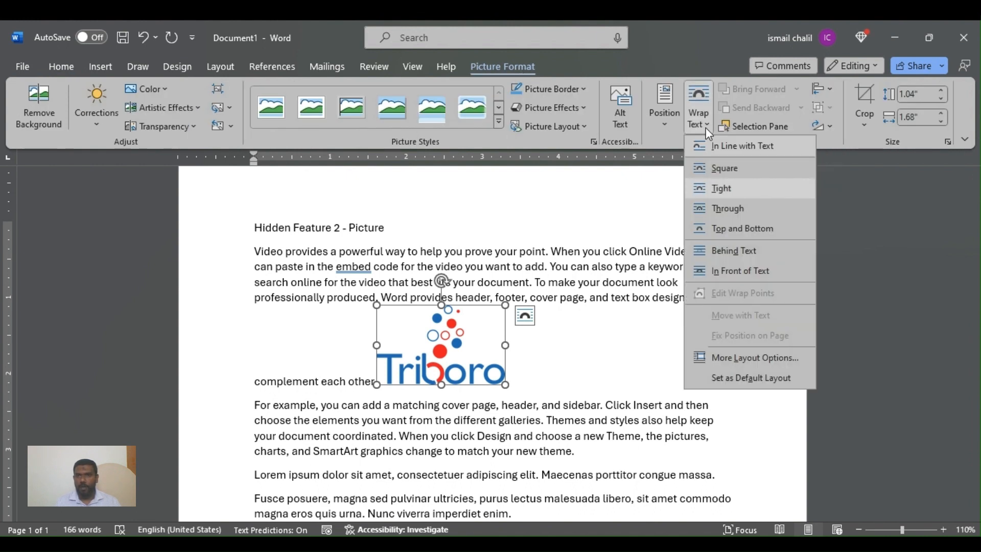
pyautogui.click(718, 188)
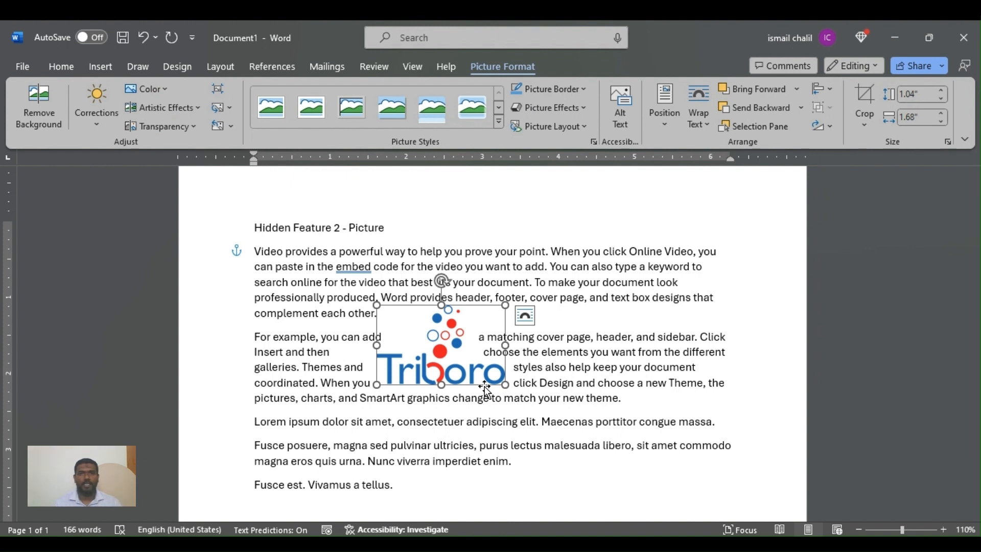
pyautogui.moveTo(429, 348); pyautogui.dragTo(656, 364)
pyautogui.moveTo(589, 363); pyautogui.dragTo(468, 350)
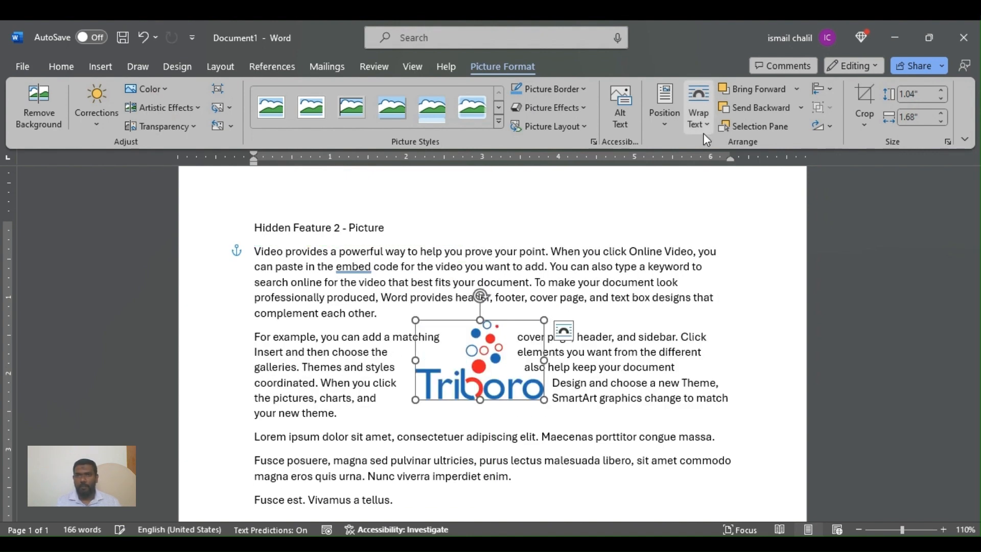
# - Place the logo behind the text and enlarge it to about 1.76" high by 2.84" wide
pyautogui.hotkey('ctrl', 'z')
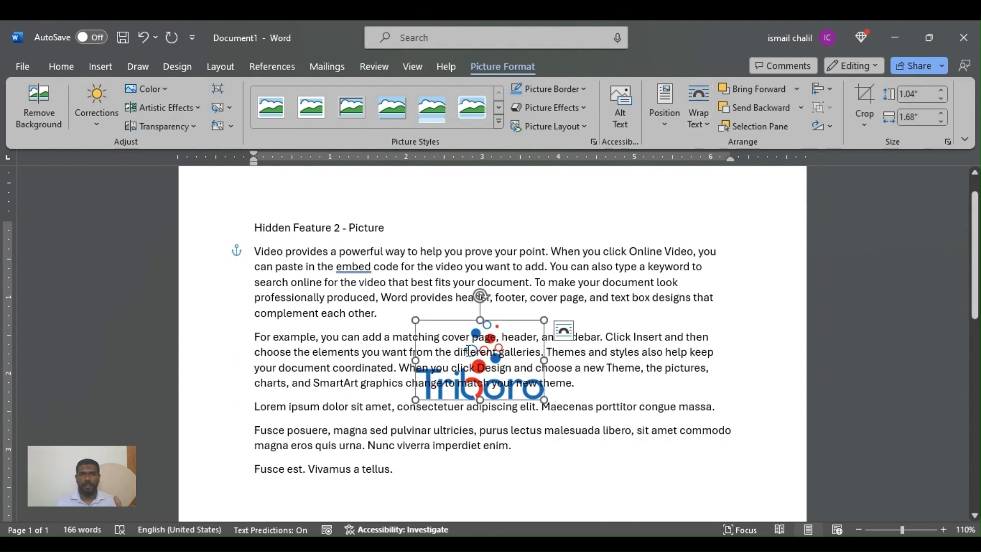
pyautogui.moveTo(416, 319); pyautogui.dragTo(350, 276)
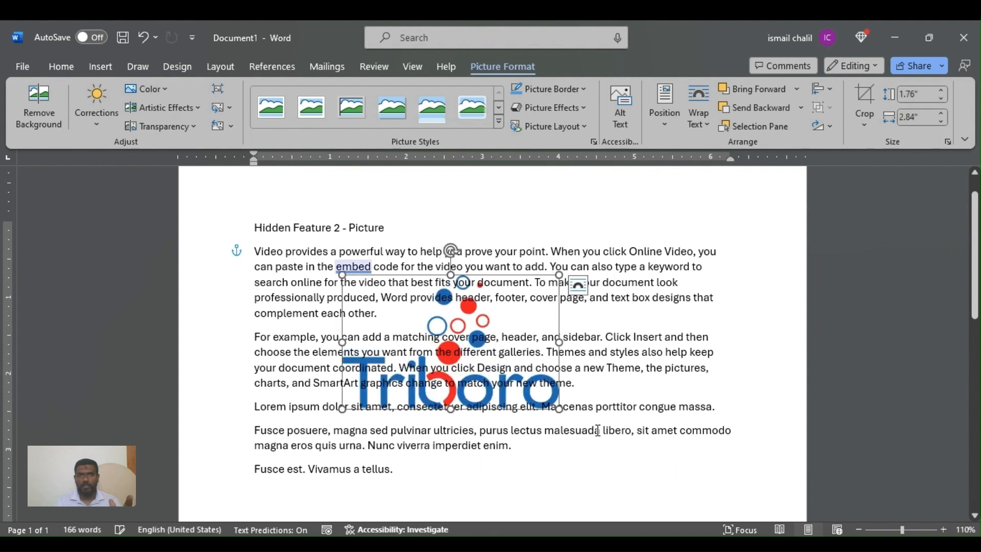
# - Try the most transparent preset on the logo and undo the transparency change
pyautogui.click(189, 128)
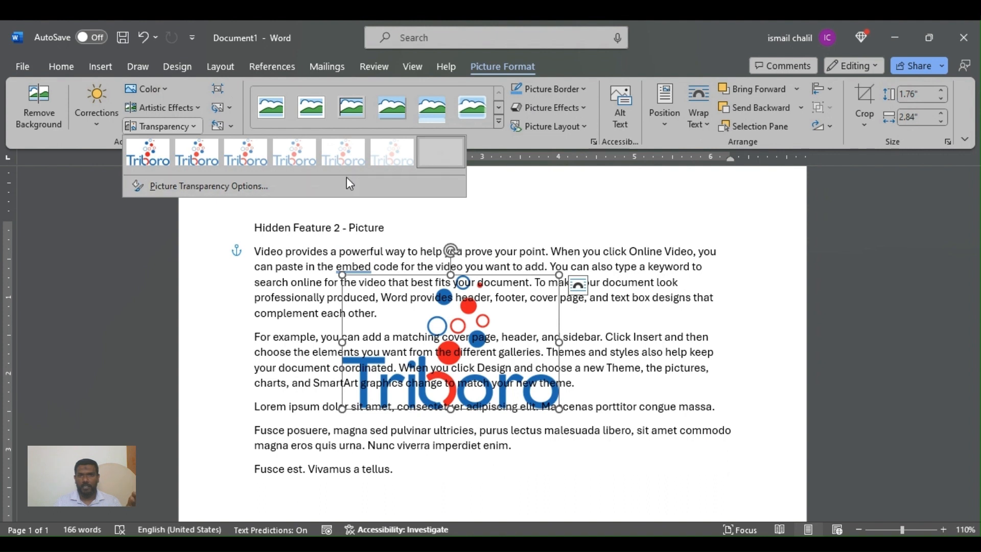
pyautogui.click(424, 152)
pyautogui.hotkey('ctrl', 'z')
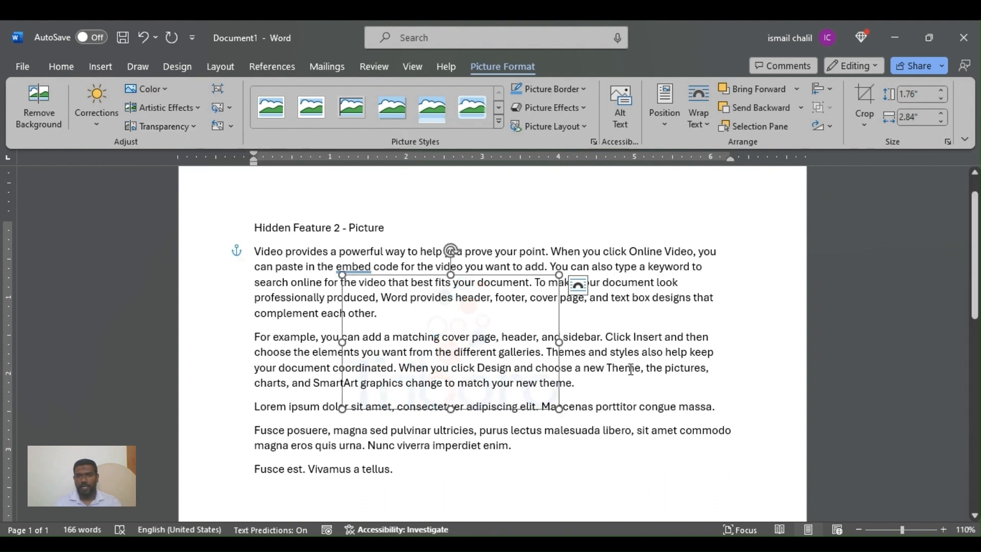
pyautogui.hotkey('ctrl', 'z')
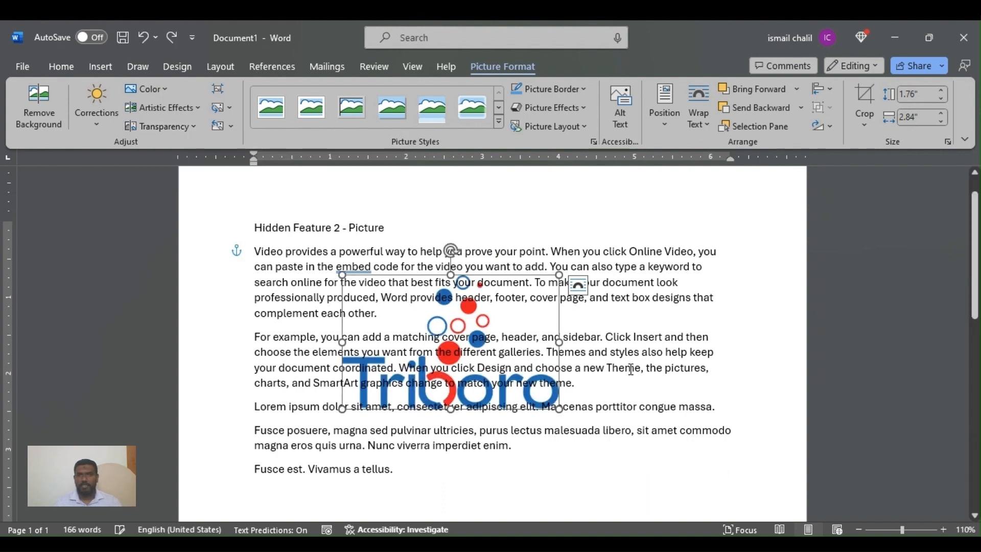
# - Try the In Front of Text wrapping on the logo and switch its wrapping to Tight
pyautogui.click(699, 118)
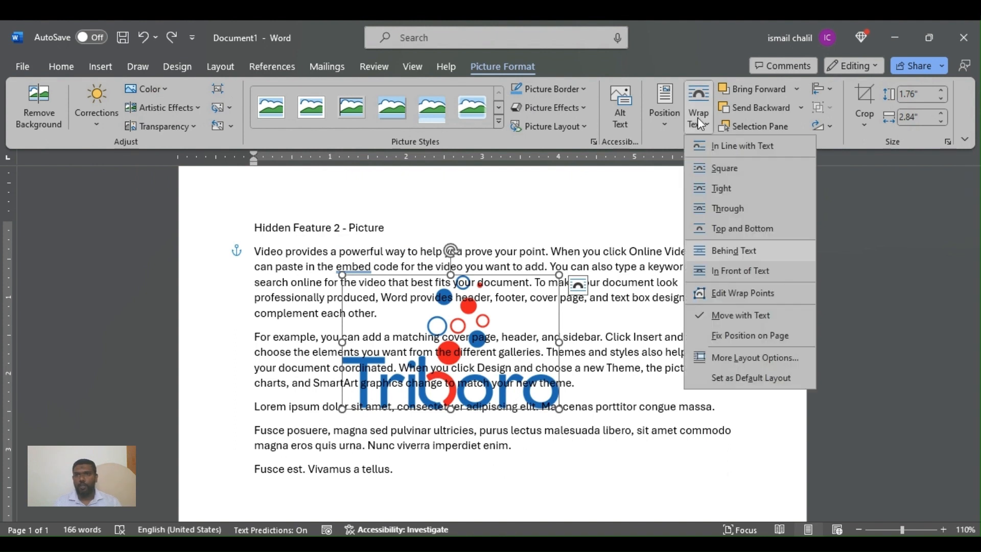
pyautogui.click(740, 271)
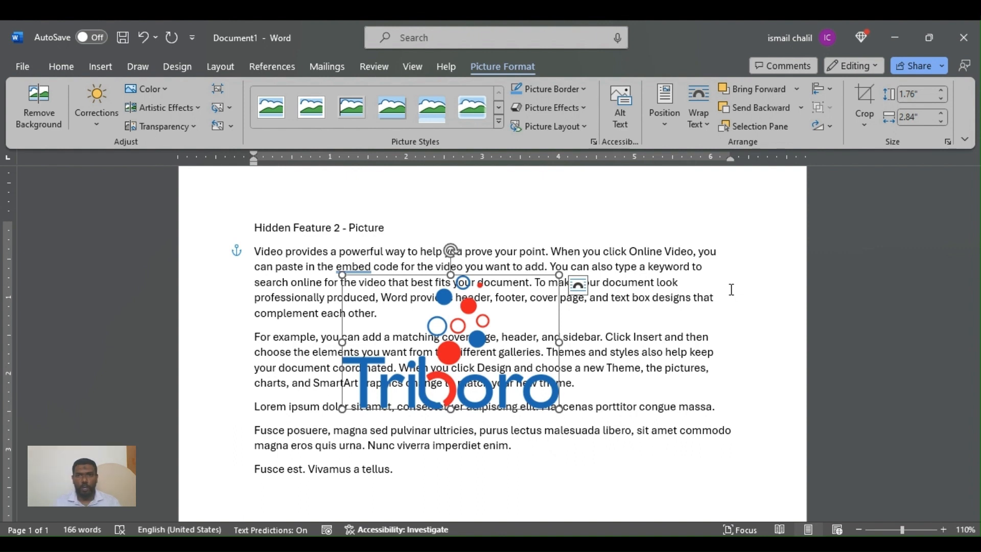
pyautogui.click(710, 126)
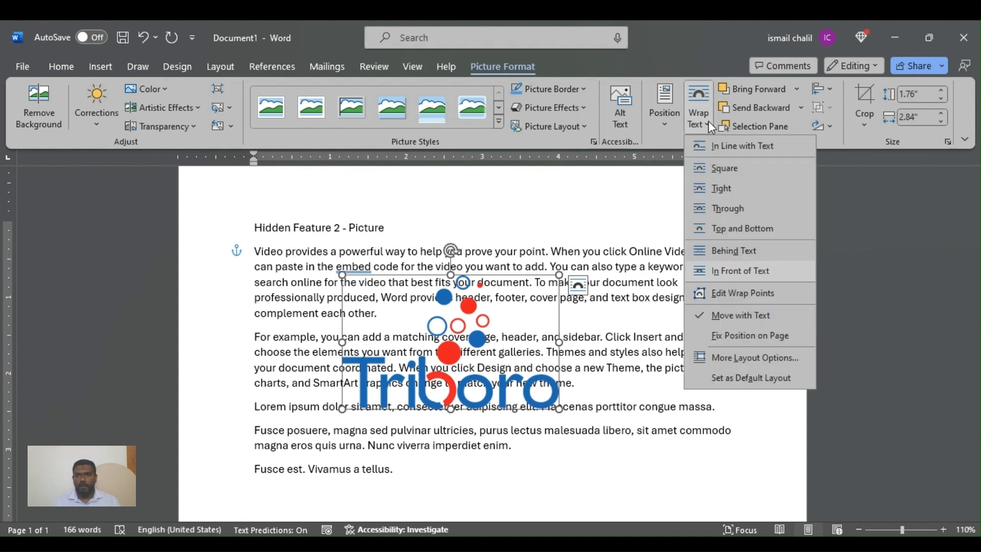
pyautogui.click(714, 188)
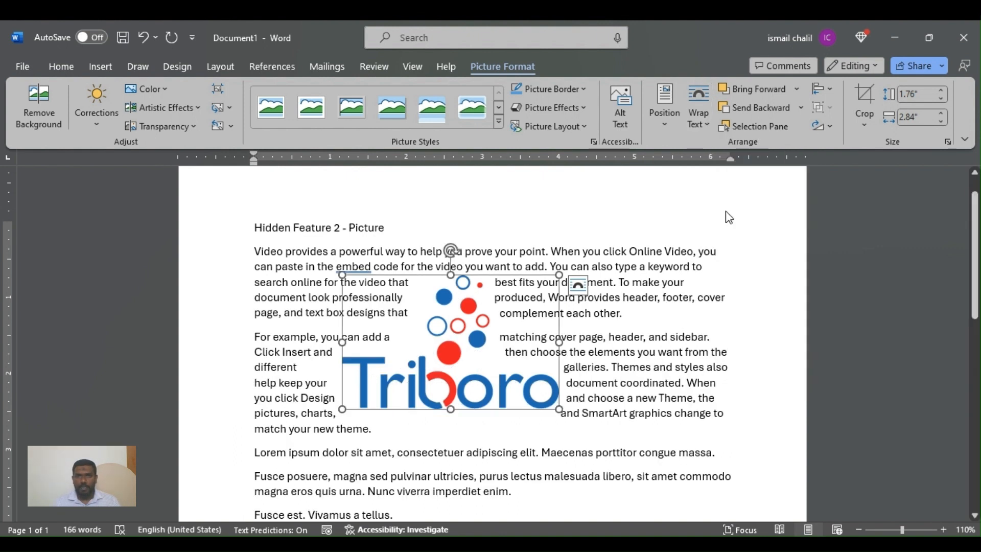
pyautogui.click(710, 123)
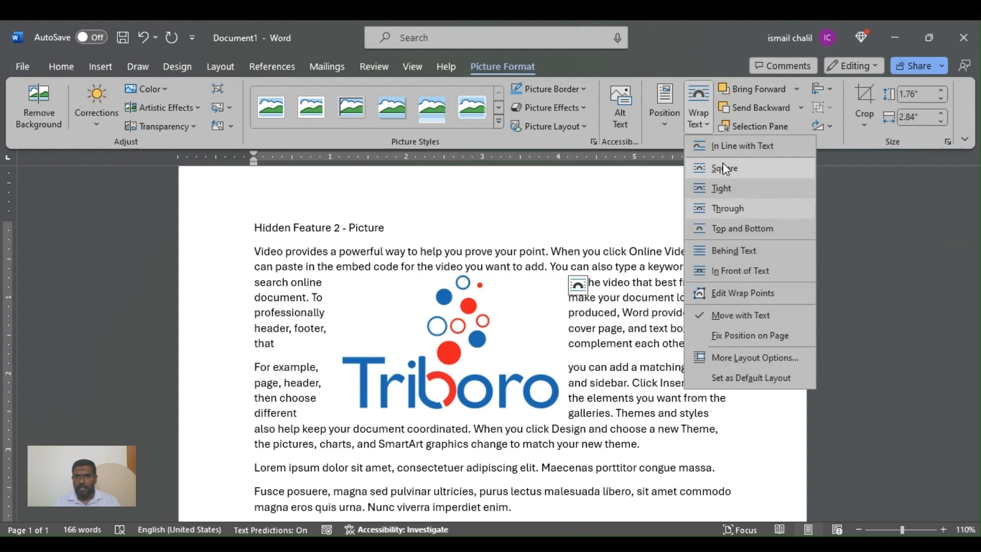
pyautogui.click(728, 183)
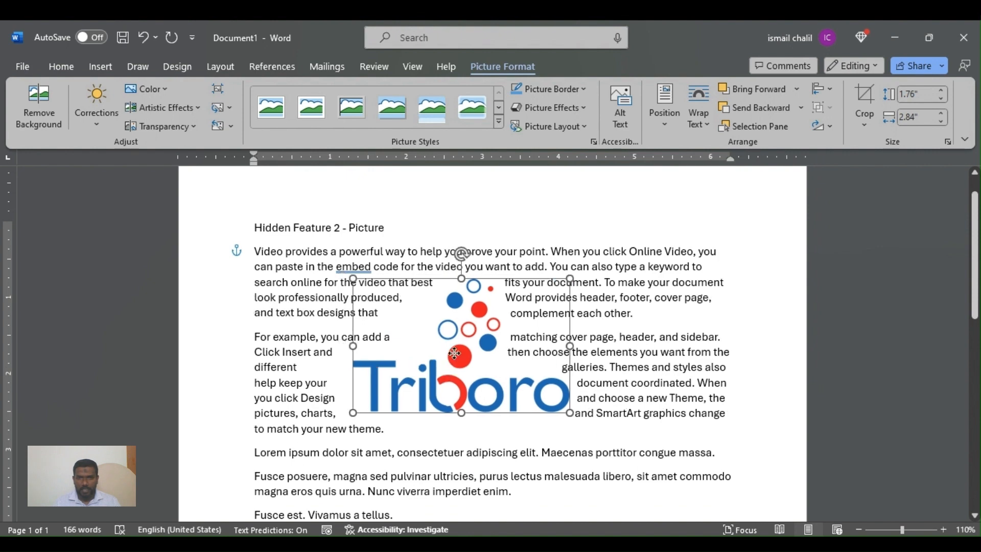
# - Move the logo down into the second paragraph and resize it to about 1.22" high by 1.97" wide
pyautogui.moveTo(454, 353); pyautogui.dragTo(470, 387)
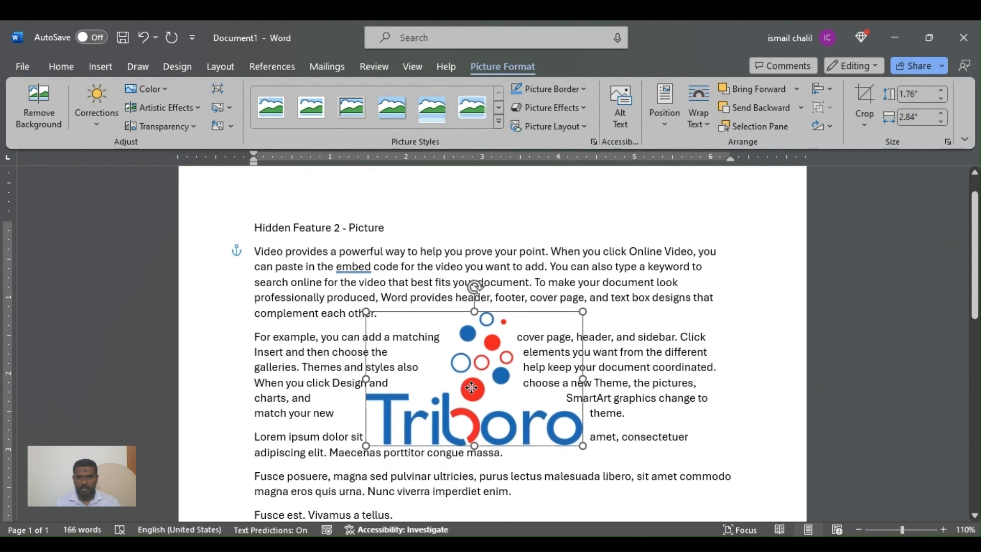
pyautogui.moveTo(583, 446); pyautogui.dragTo(516, 404)
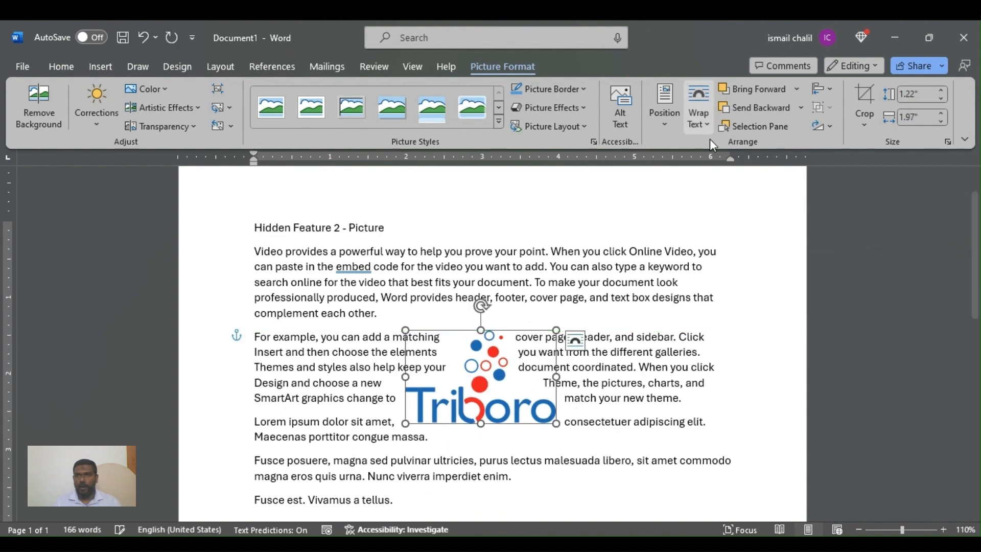
# - Edit the logo's wrap points, reshaping the text boundary at the lettering's upper-left, lower-left and right edges
pyautogui.click(706, 124)
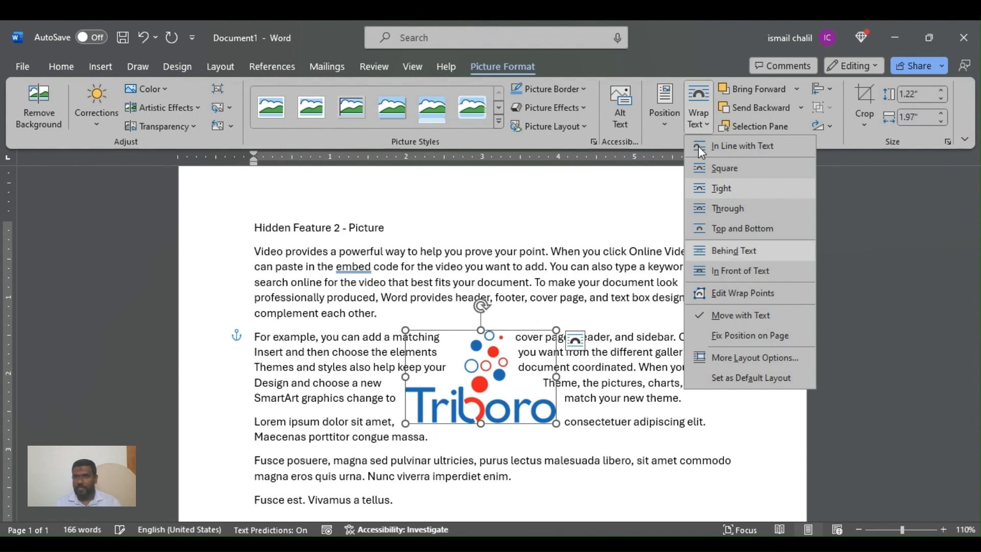
pyautogui.click(722, 294)
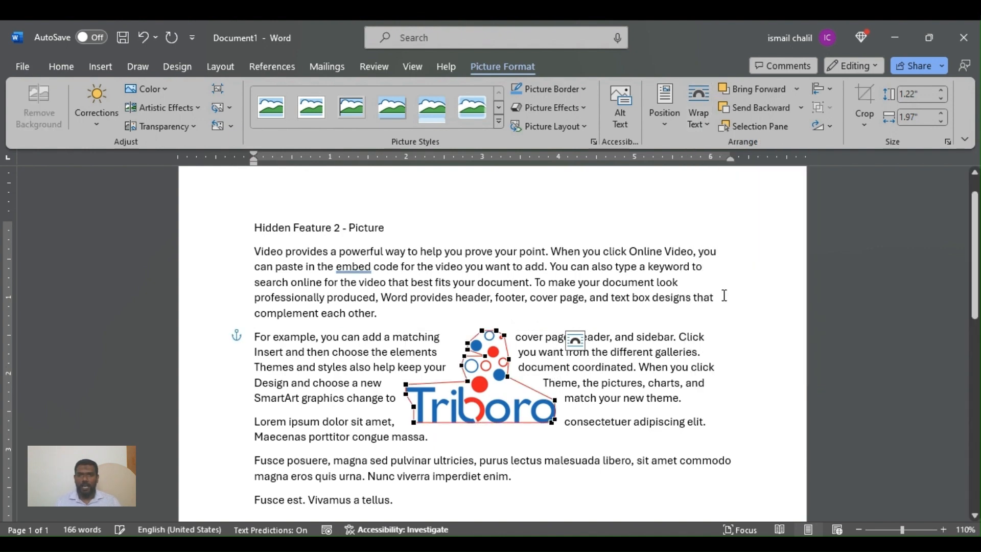
pyautogui.moveTo(406, 385); pyautogui.dragTo(441, 393)
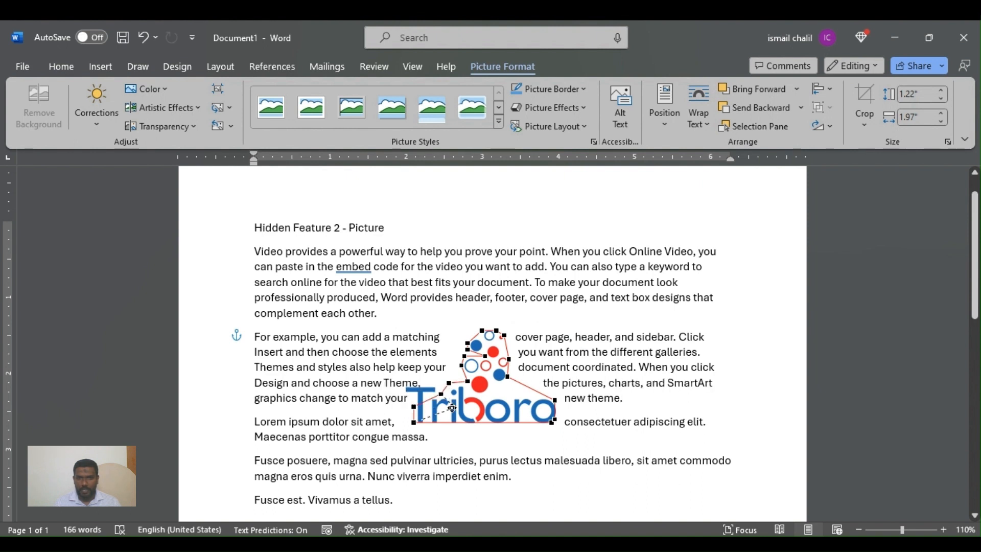
pyautogui.moveTo(414, 424); pyautogui.dragTo(429, 386)
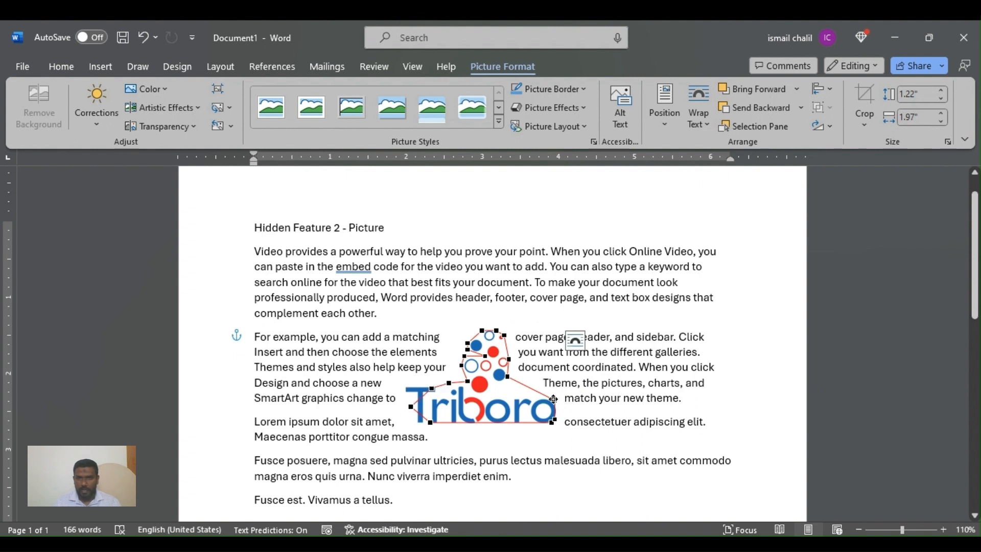
pyautogui.moveTo(506, 376); pyautogui.dragTo(548, 422)
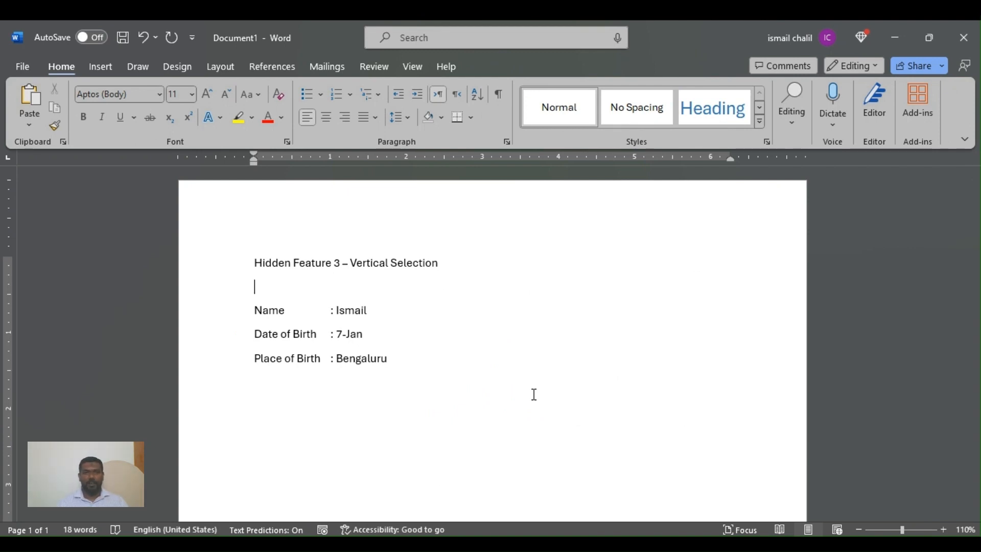
# - Generate sample text below the Place of Birth line with =rand(2,4), leaving a blank line in between
pyautogui.click(405, 358)
pyautogui.press('Return')
pyautogui.press('Return')
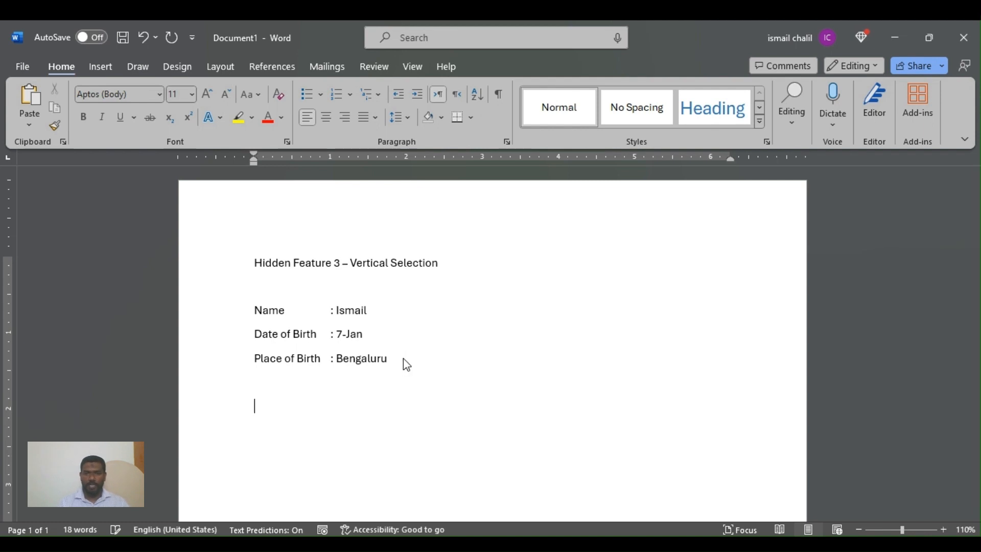
pyautogui.write('=rand(2,4)')
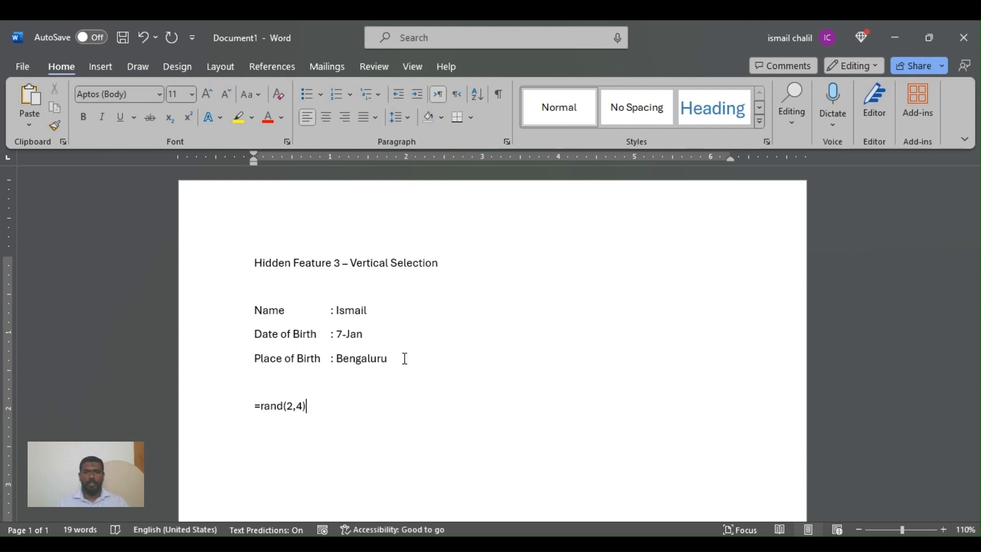
pyautogui.press('Return')
# - Try ordinary text selection on the first sample paragraph and on the values after the colons, and clear the selection
pyautogui.moveTo(254, 338); pyautogui.dragTo(452, 400)
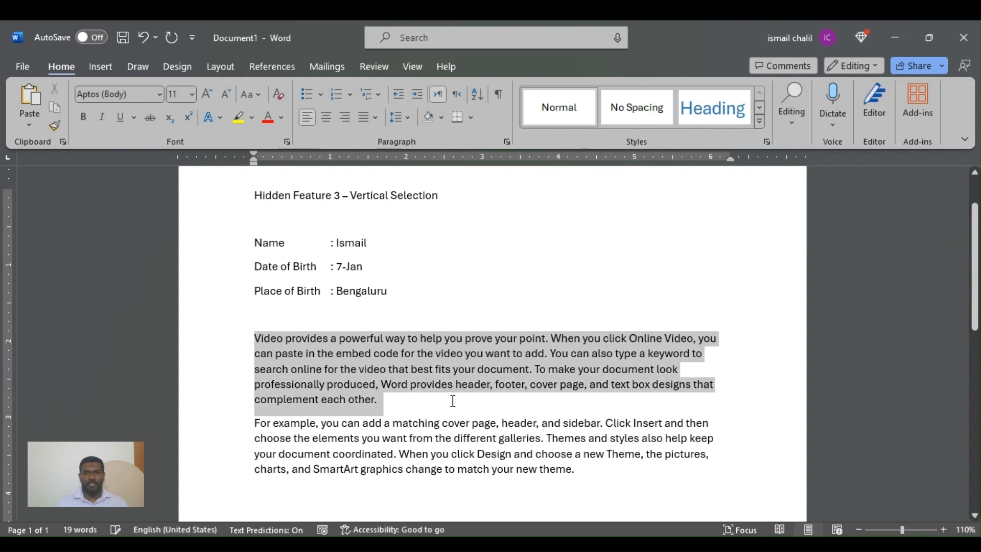
pyautogui.click(409, 423)
pyautogui.scroll(1, 409, 423)
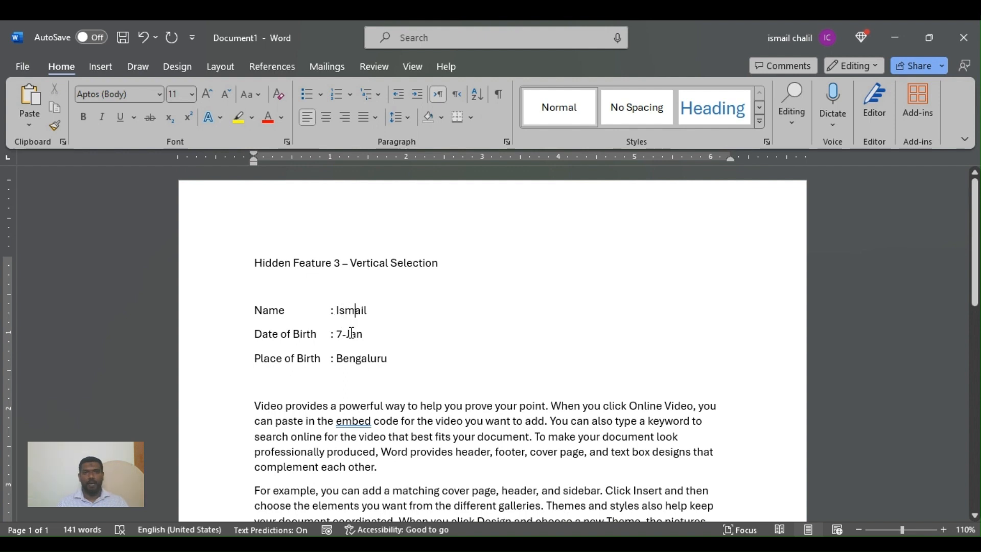
pyautogui.click(337, 358)
pyautogui.moveTo(339, 309); pyautogui.dragTo(401, 361)
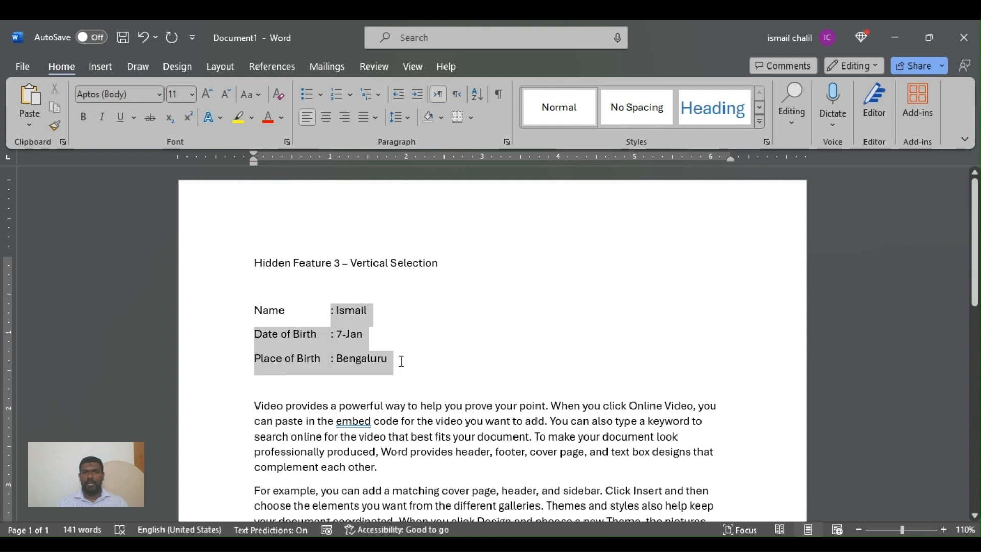
pyautogui.click(327, 418)
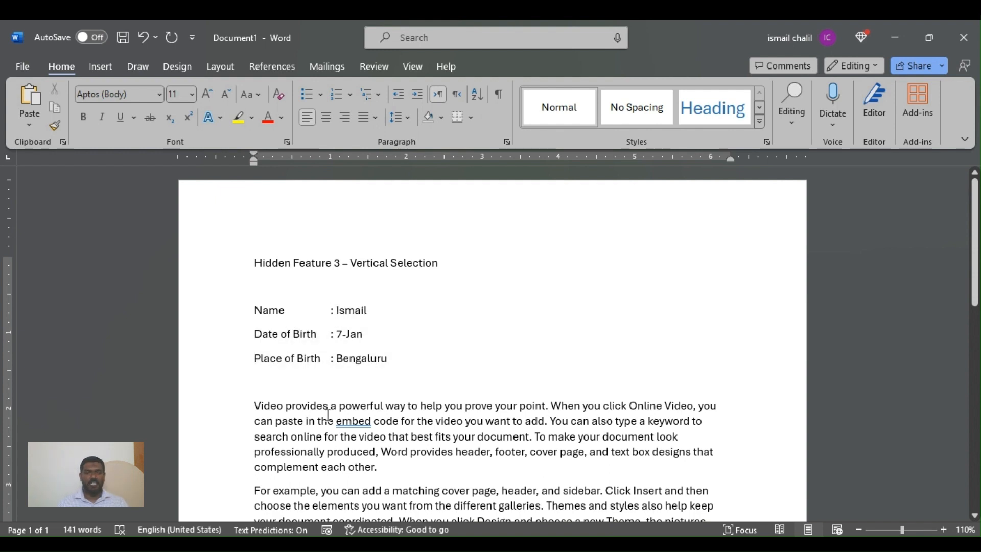
pyautogui.doubleClick(339, 419)
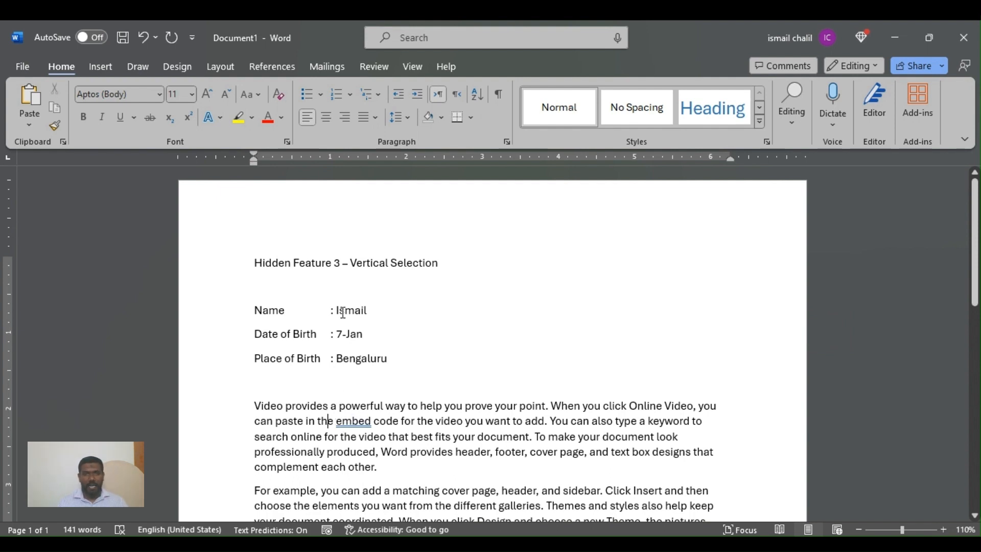
# - Copy only the column of values after the colons with a vertical selection and paste it below the Place of Birth line
pyautogui.press('alt')
pyautogui.moveTo(337, 310); pyautogui.dragTo(389, 356)
pyautogui.hotkey('ctrl', 'c')
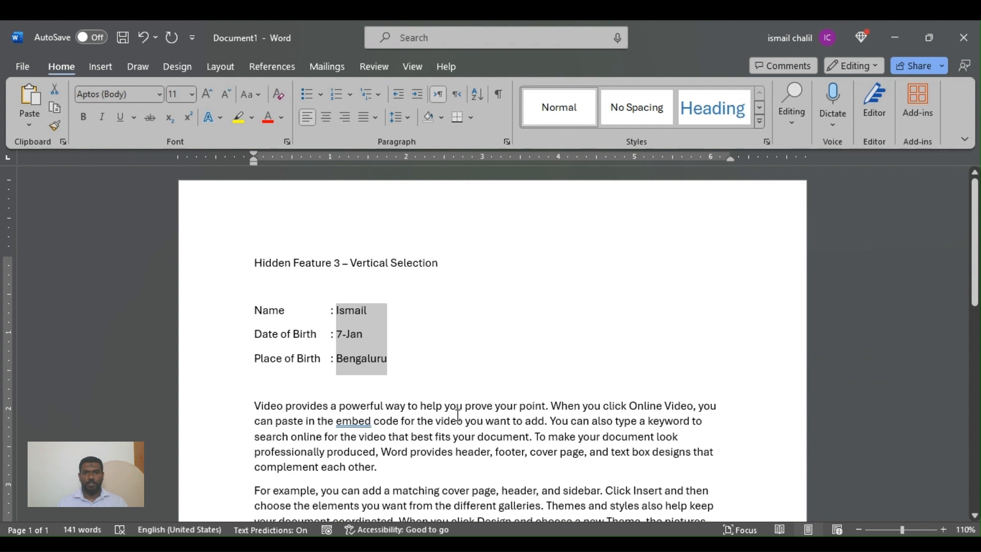
pyautogui.click(408, 358)
pyautogui.press('Return')
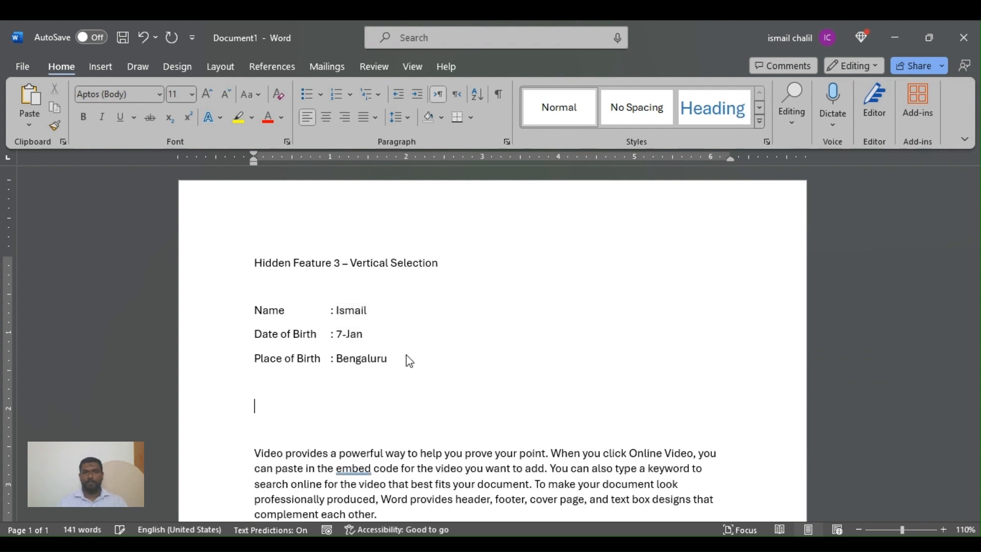
pyautogui.hotkey('ctrl', 'v')
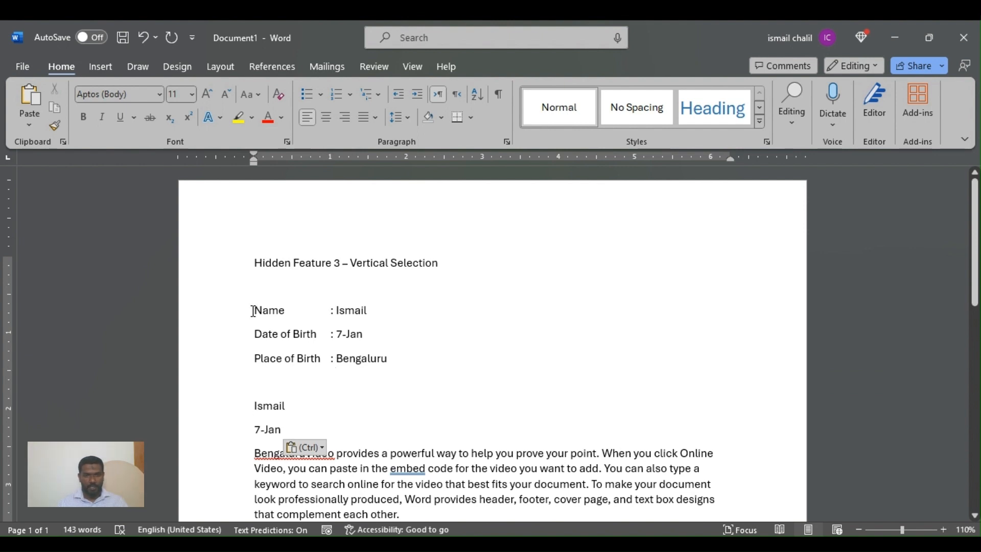
# - Copy the Name, Date of Birth and Place of Birth label column with a vertical selection and paste it on new blank lines before the sample text
pyautogui.moveTo(255, 311); pyautogui.dragTo(336, 357)
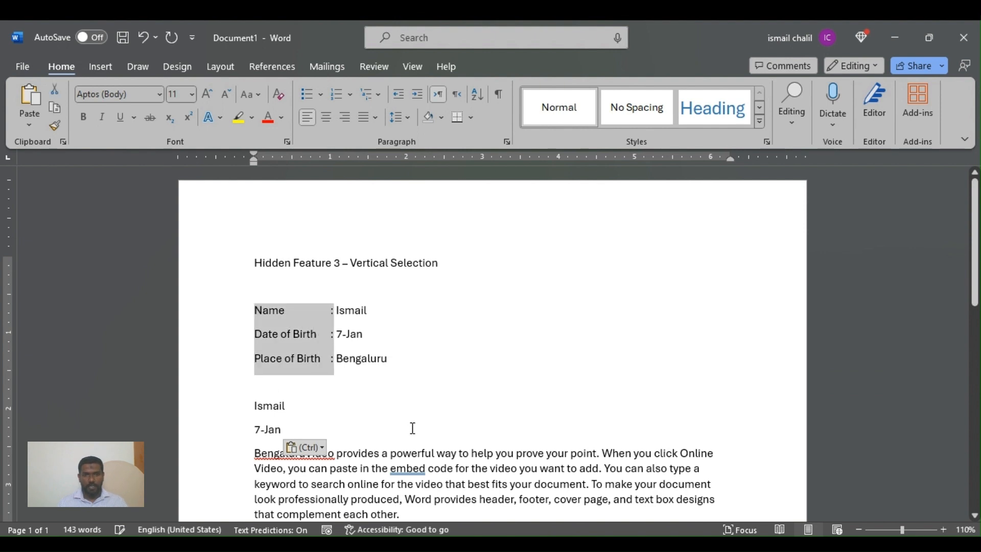
pyautogui.hotkey('ctrl', 'c')
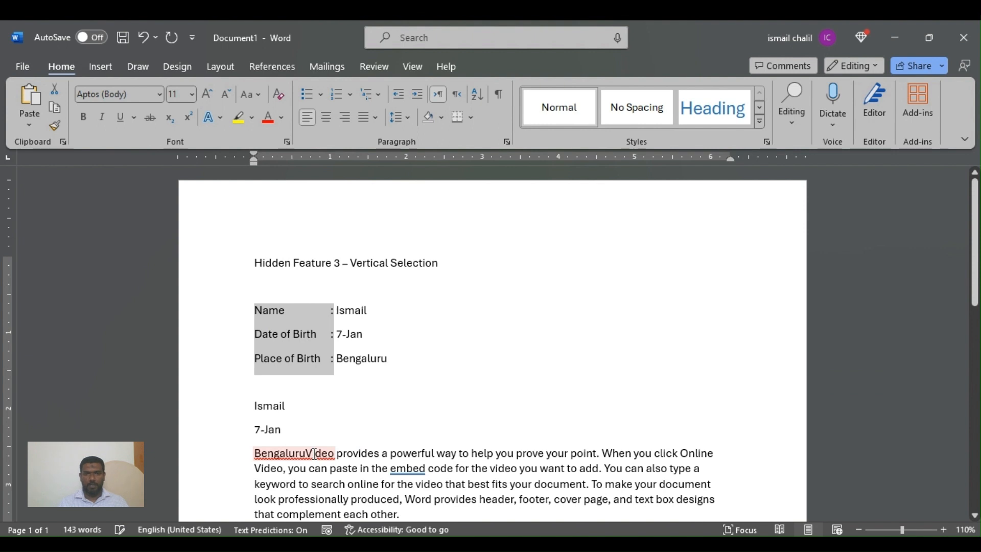
pyautogui.rightClick(307, 454)
pyautogui.press('Return')
pyautogui.press('Return')
pyautogui.press('Return')
pyautogui.press('Return')
pyautogui.press('Return')
pyautogui.press('Up')
pyautogui.press('Up')
pyautogui.press('Up')
pyautogui.press('Up')
pyautogui.press('Down')
pyautogui.hotkey('ctrl', 'v')
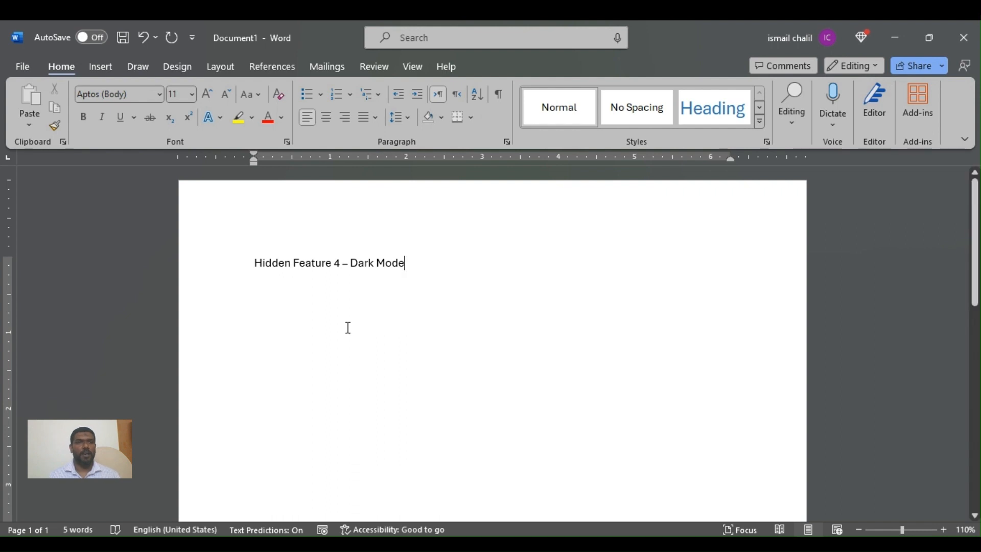
# - Set the Office Theme to Colorful in the account settings
pyautogui.click(32, 73)
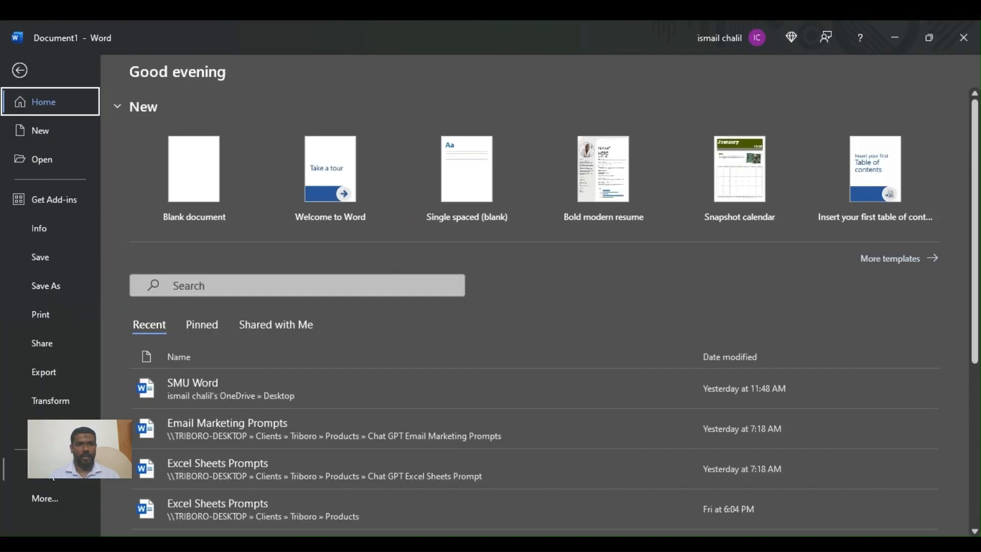
pyautogui.click(51, 476)
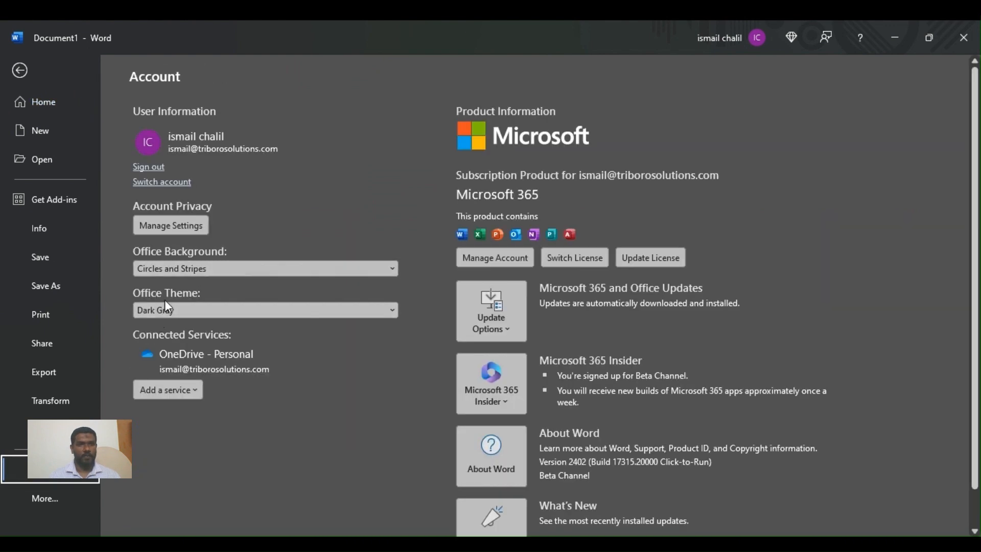
pyautogui.click(261, 313)
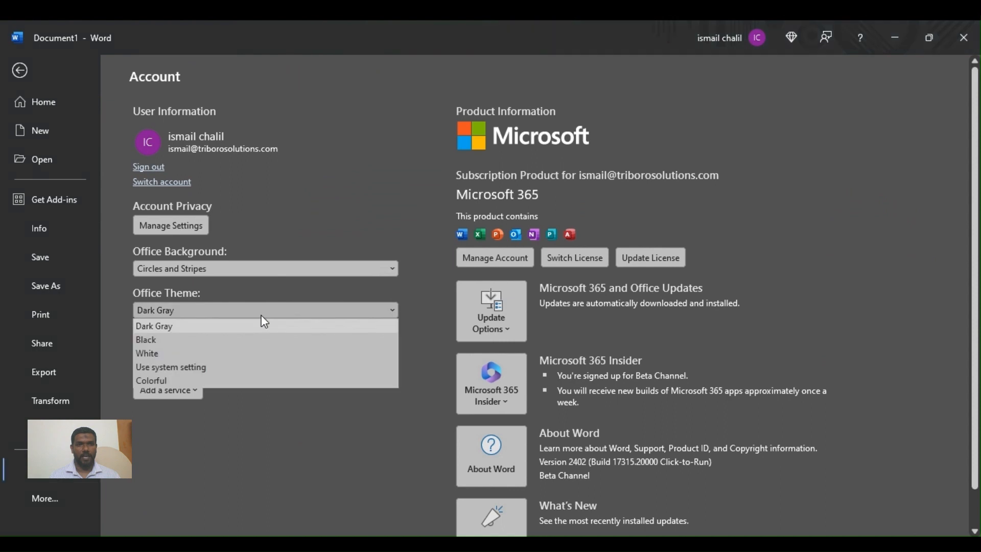
pyautogui.click(164, 381)
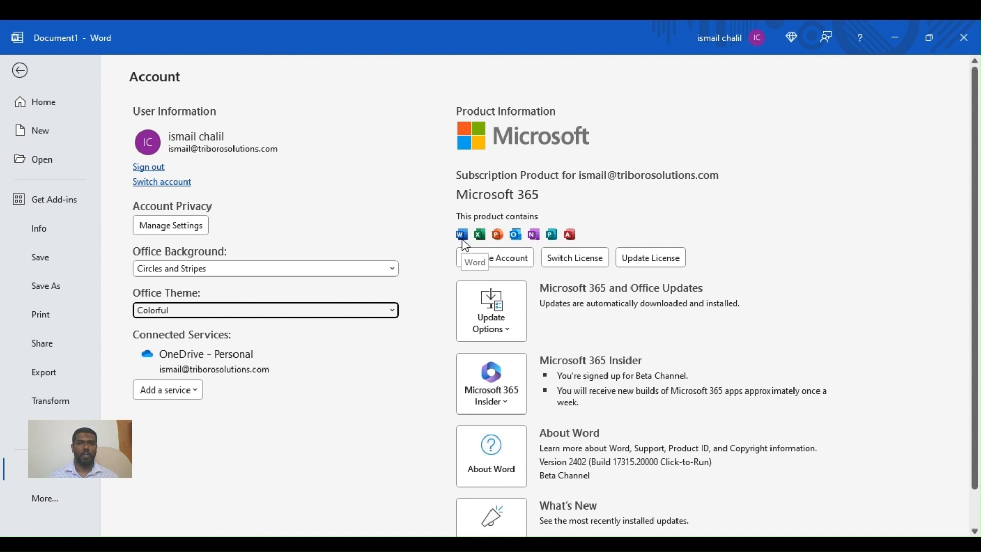
# - Try the White and Dark Gray Office themes and set the Office Theme to Black
pyautogui.click(315, 311)
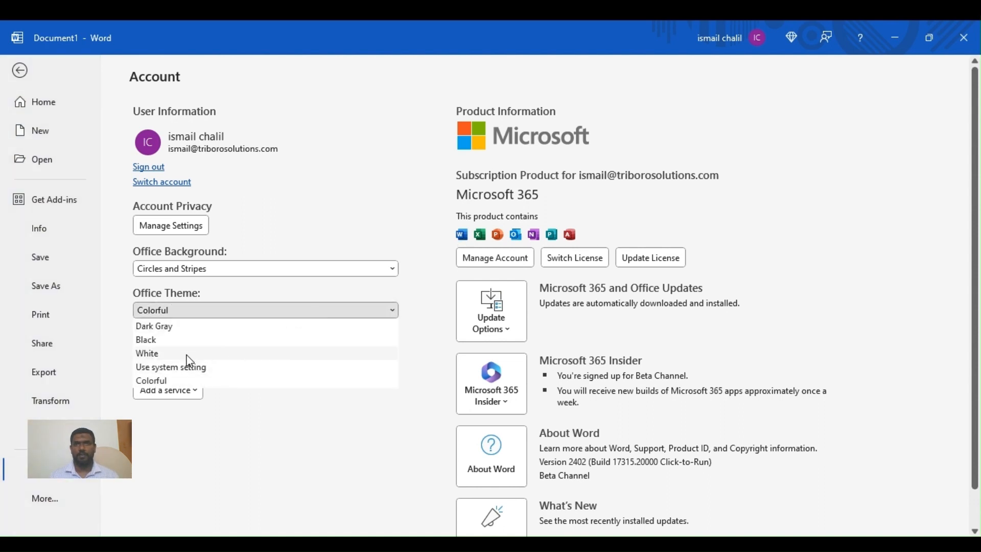
pyautogui.click(189, 354)
pyautogui.click(321, 311)
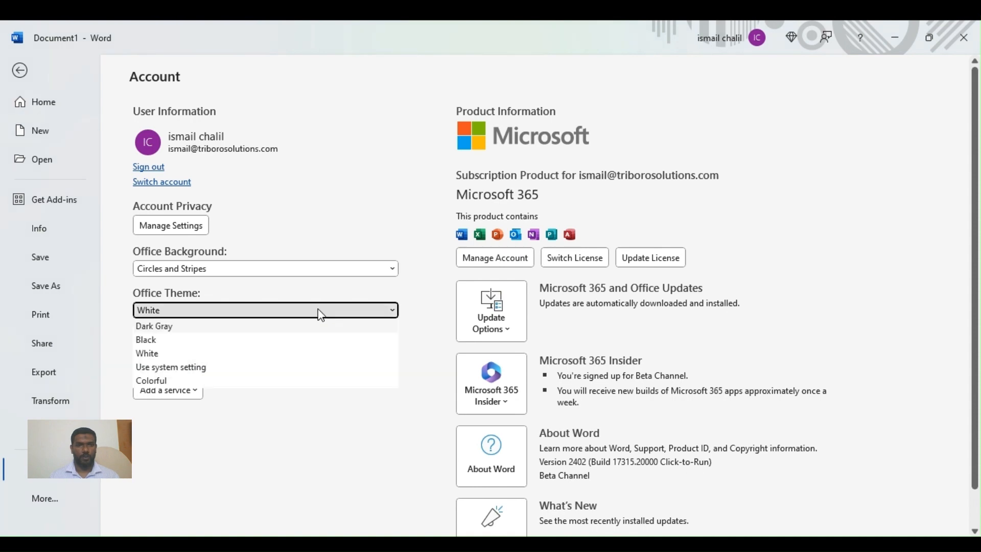
pyautogui.click(158, 326)
pyautogui.click(281, 310)
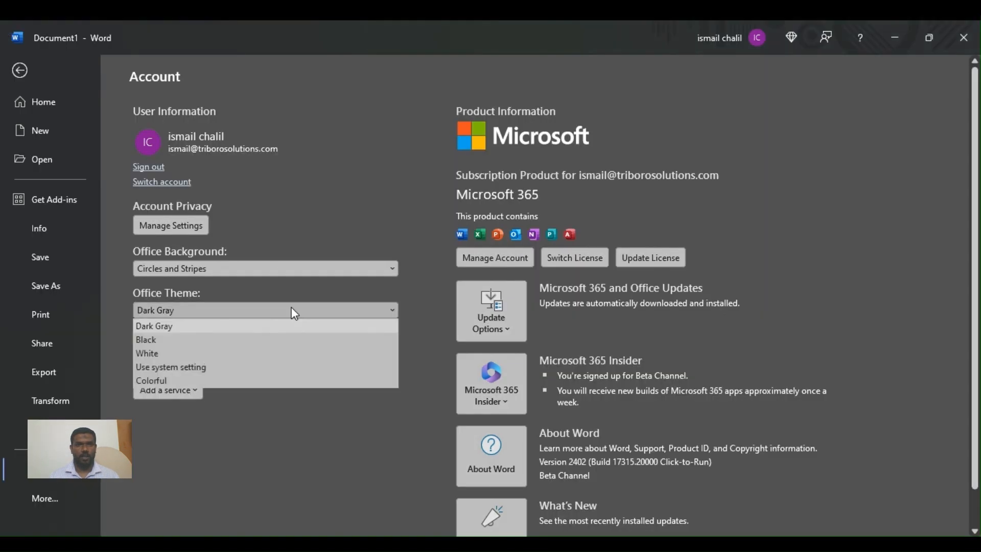
pyautogui.click(165, 341)
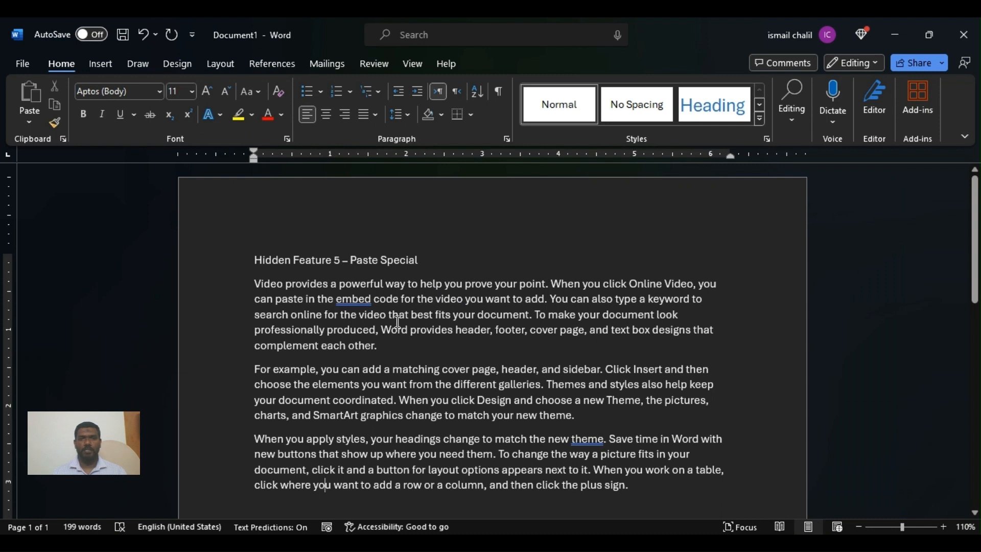
# - Copy the phrases "video that best fits your document", "a matching cover page", "match the new theme" and "your document look" one after another
pyautogui.moveTo(359, 314); pyautogui.dragTo(523, 314)
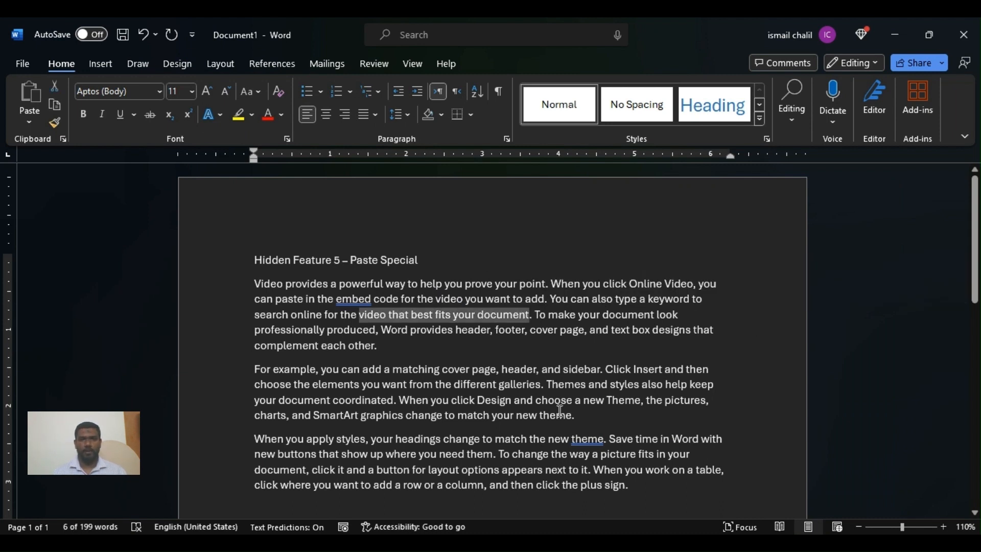
pyautogui.moveTo(385, 369); pyautogui.dragTo(486, 370)
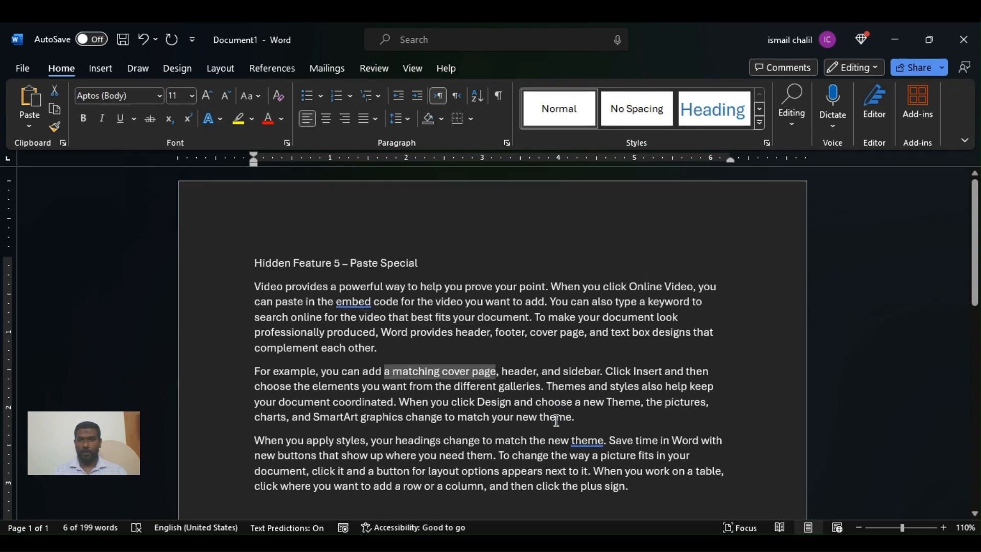
pyautogui.moveTo(495, 440); pyautogui.dragTo(583, 445)
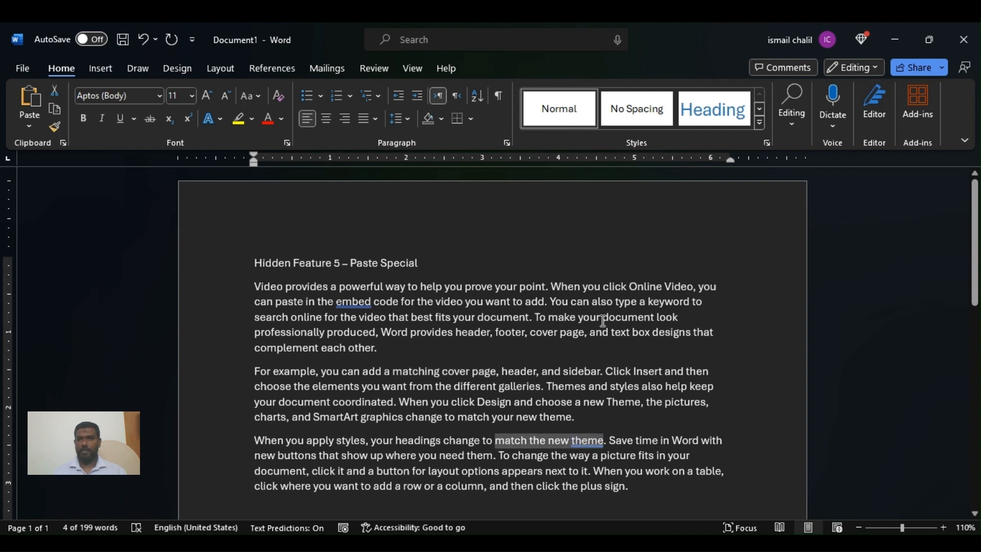
pyautogui.moveTo(600, 317); pyautogui.dragTo(668, 318)
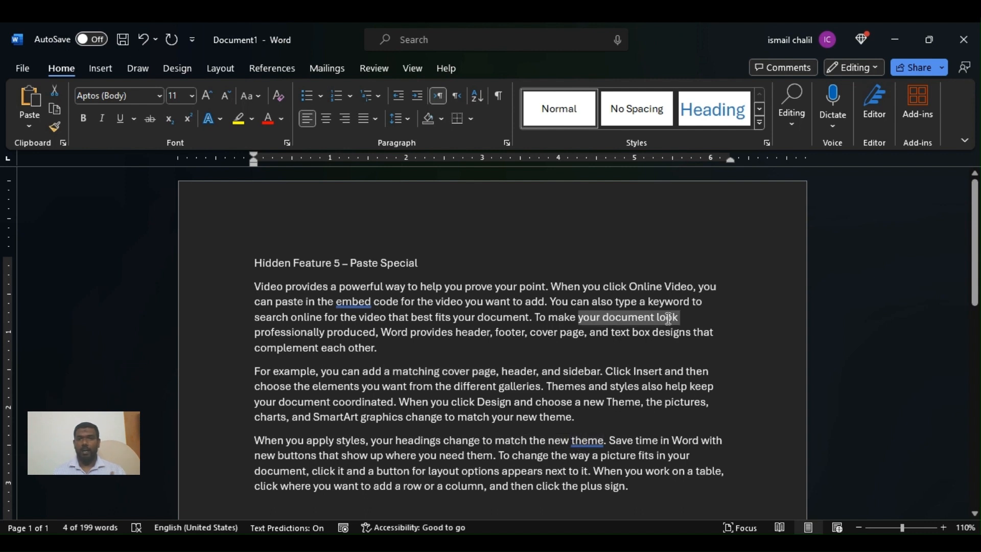
# - Add two blank lines after the last paragraph and show the clipboard history of copied items
pyautogui.click(478, 360)
pyautogui.scroll(-3, 621, 396)
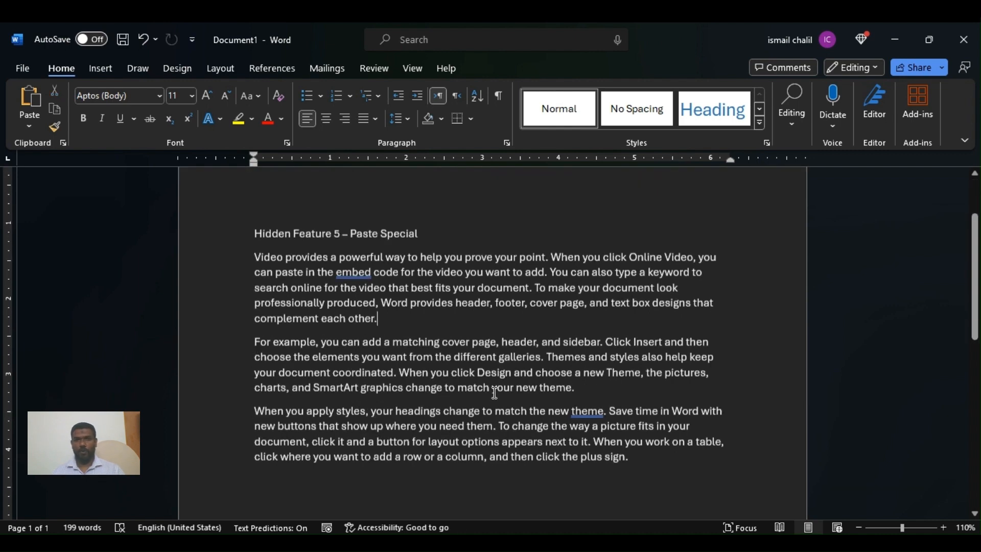
pyautogui.click(653, 383)
pyautogui.press('Return')
pyautogui.press('Return')
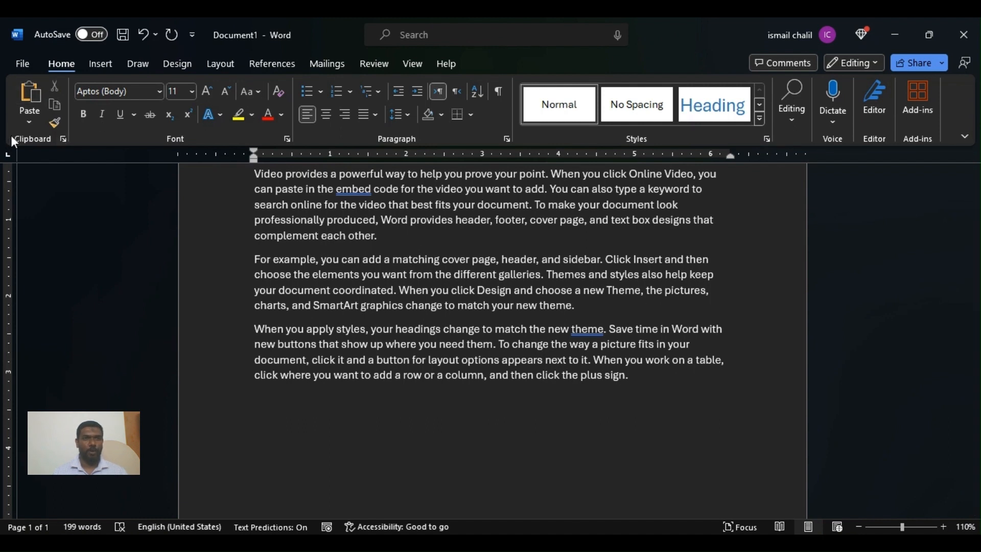
pyautogui.click(62, 138)
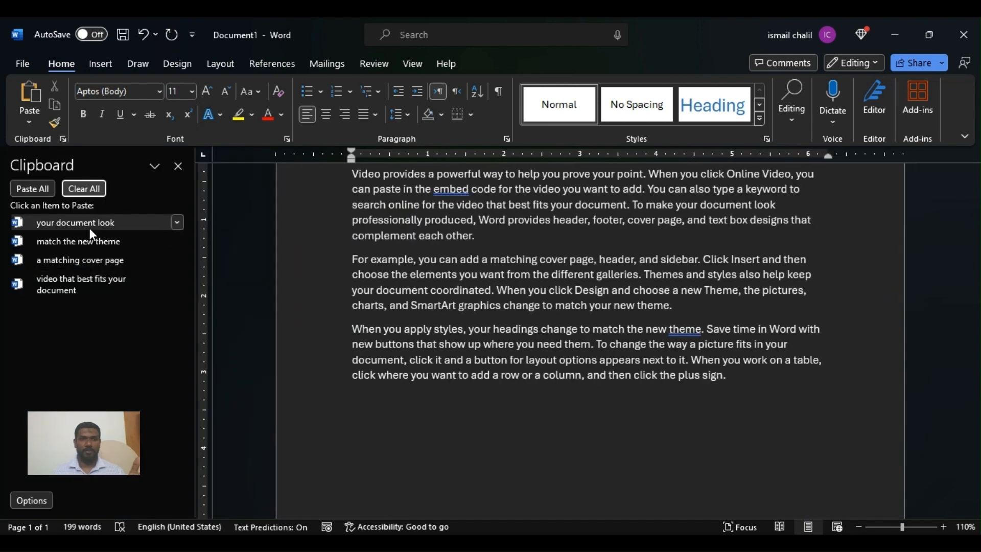
# - Paste "video that best fits your document", "a matching cover page", "match the new theme", the video phrase again, and "your document look" from the clipboard history
pyautogui.click(87, 283)
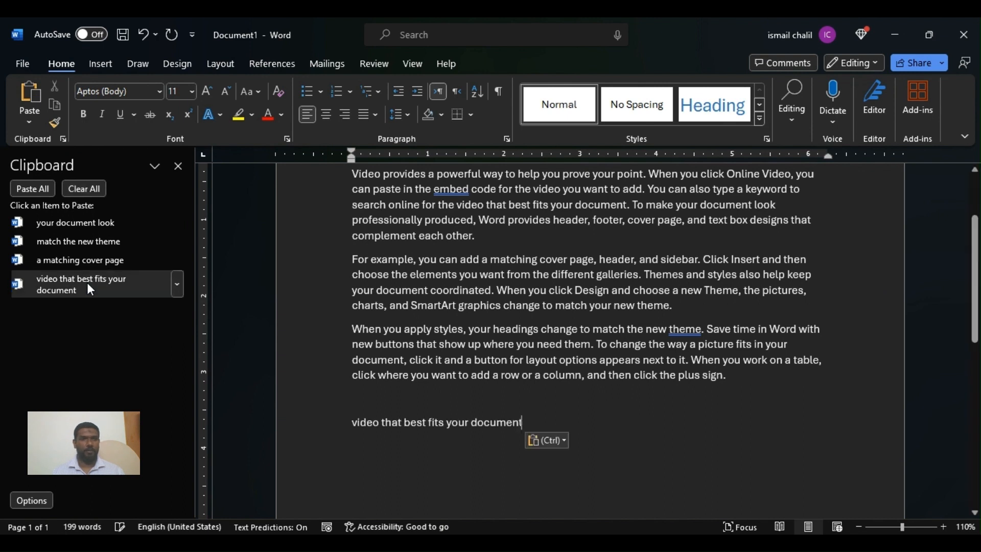
pyautogui.click(90, 262)
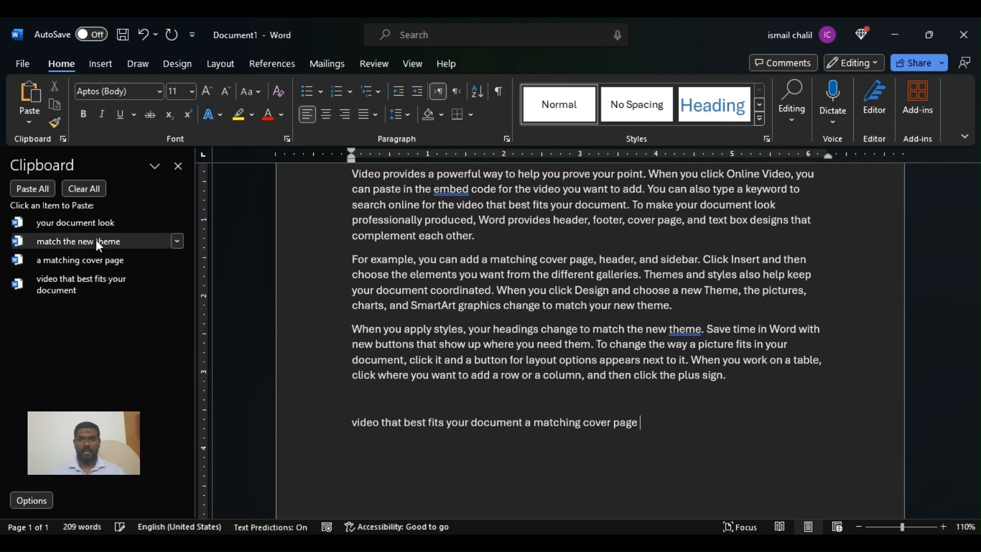
pyautogui.click(96, 239)
pyautogui.click(90, 280)
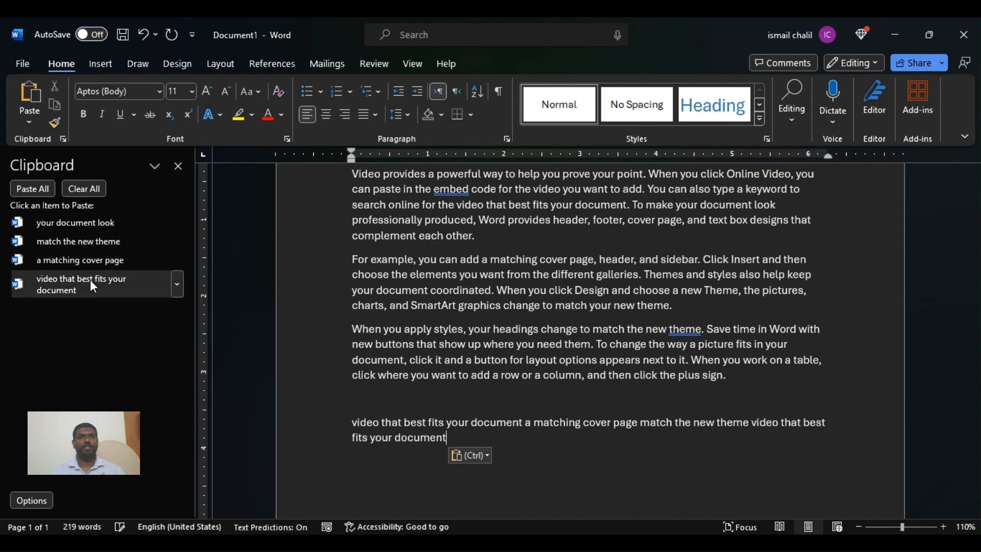
pyautogui.click(99, 227)
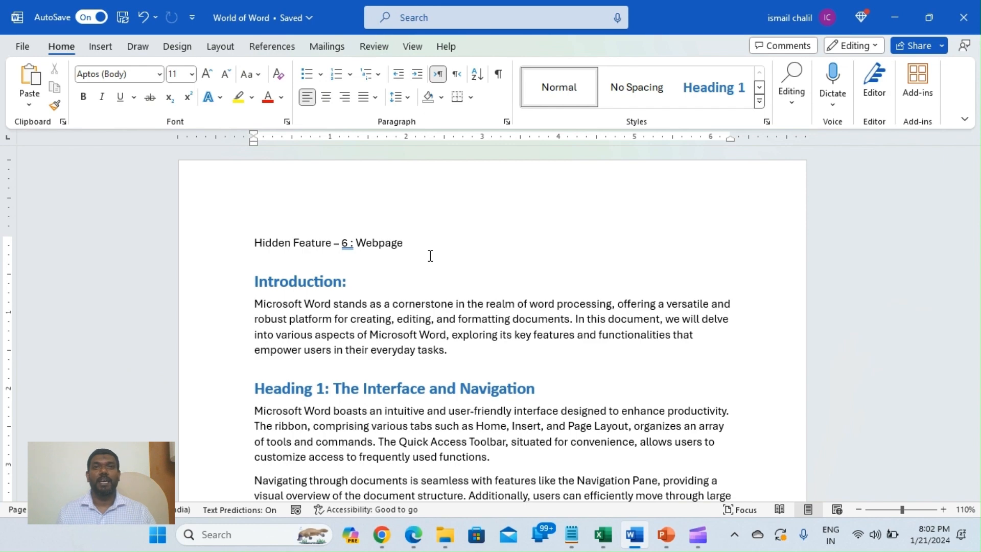
# - Check which style is applied to the headings "Introduction:" and "Heading 1: The Interface and Navigation"
pyautogui.click(215, 284)
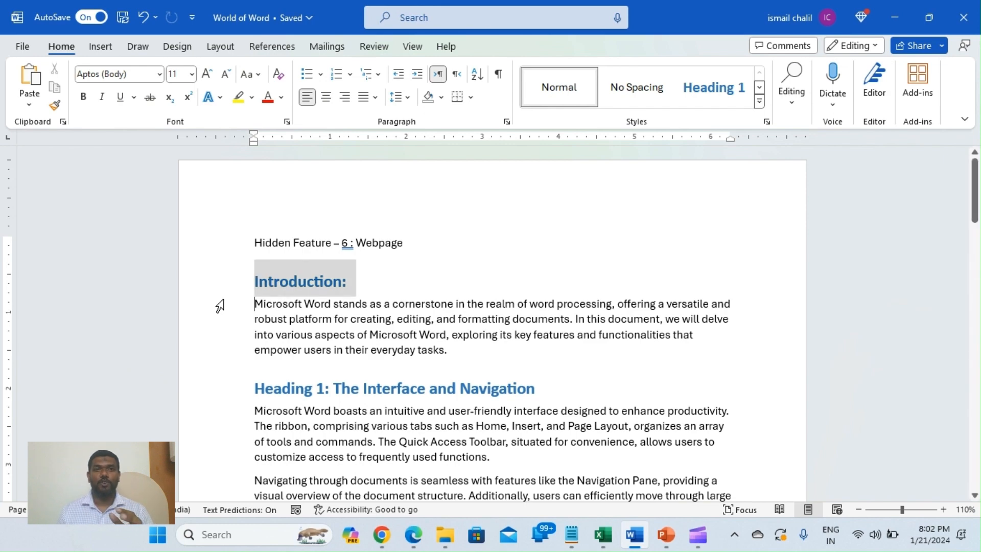
pyautogui.click(224, 386)
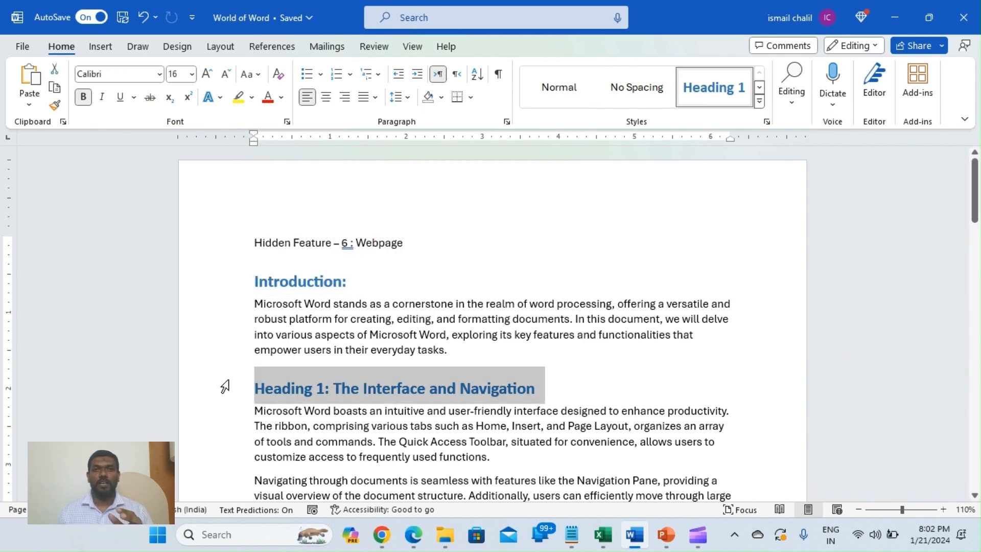
pyautogui.click(478, 277)
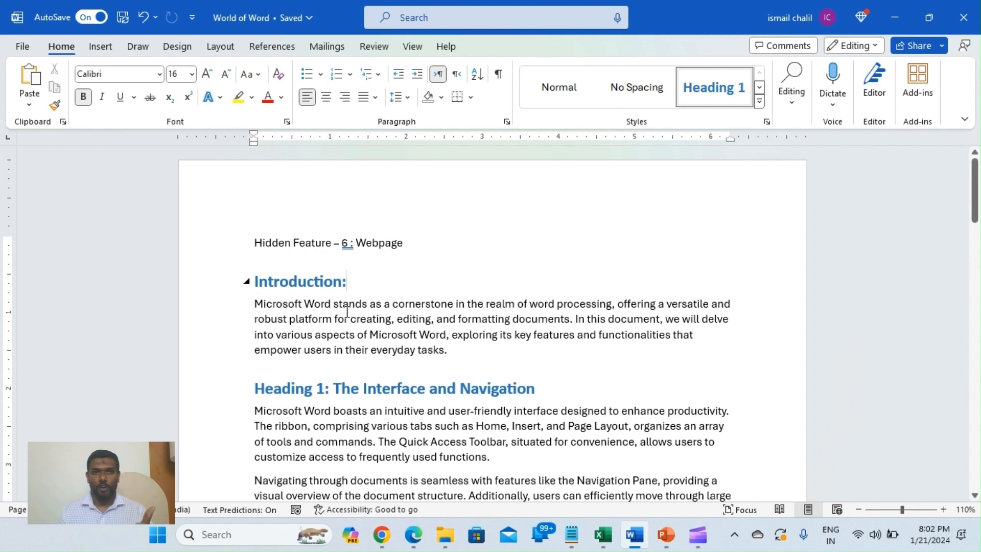
pyautogui.click(205, 283)
pyautogui.click(221, 387)
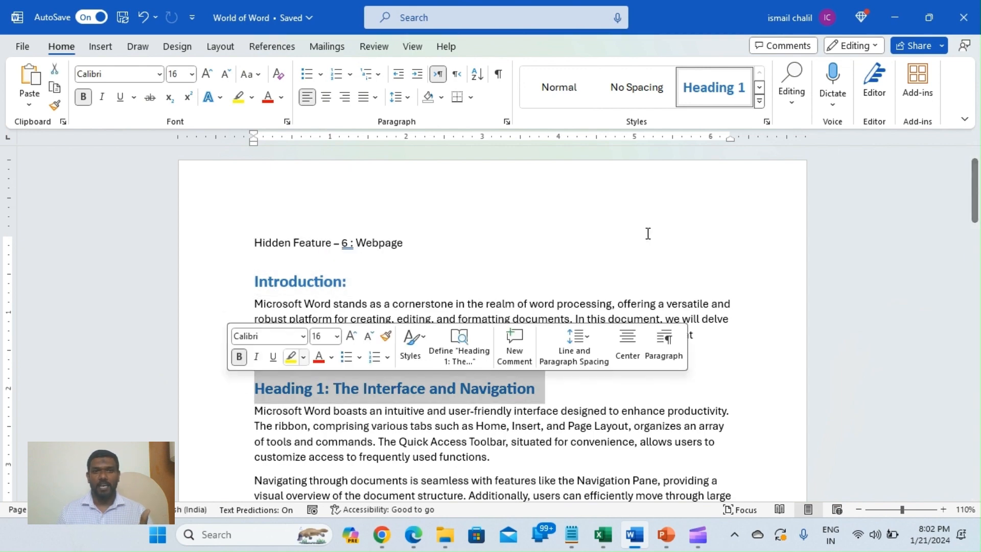
pyautogui.click(711, 93)
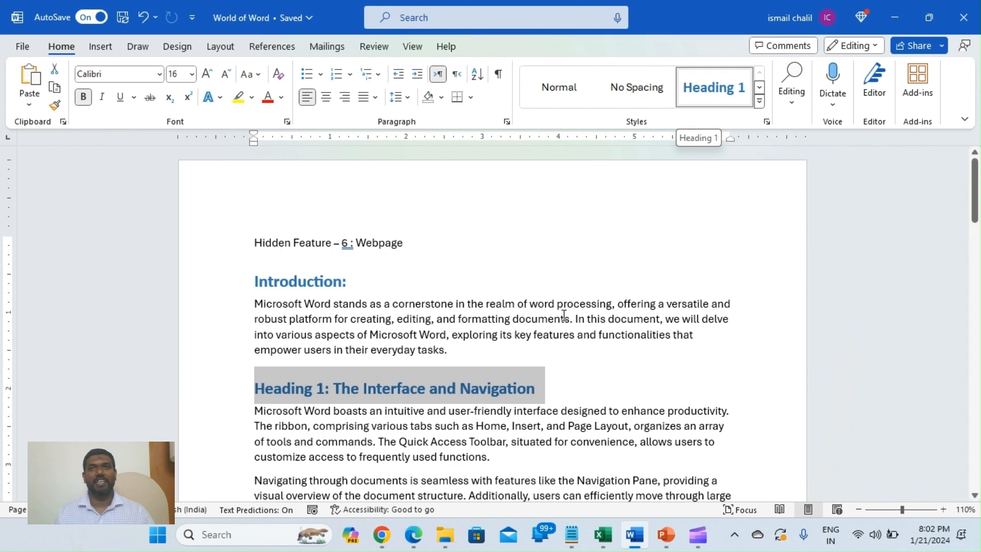
pyautogui.click(443, 292)
# - Transform the World of Word document into a Sway web page using the Sierra style
pyautogui.click(22, 46)
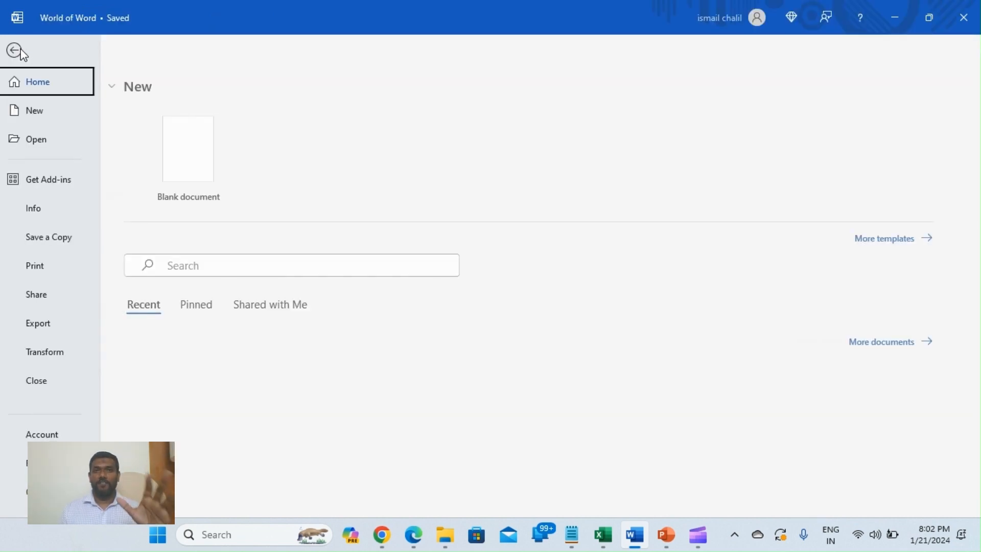
pyautogui.click(64, 354)
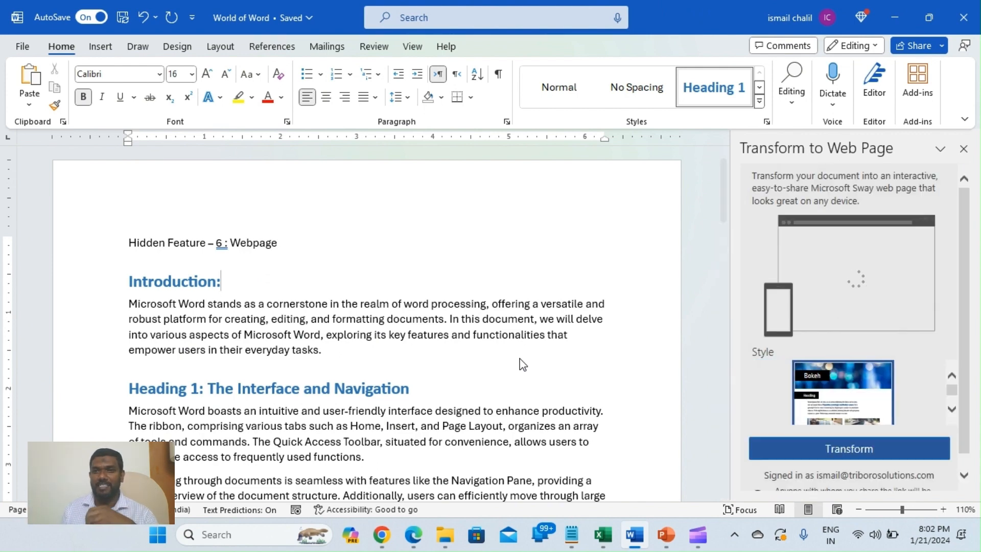
pyautogui.click(952, 411)
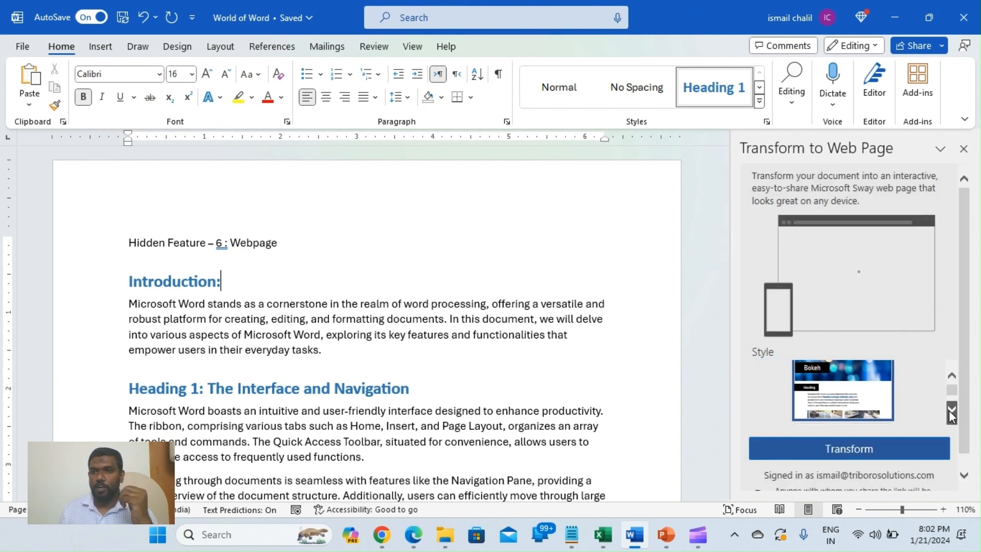
pyautogui.click(952, 409)
pyautogui.click(951, 410)
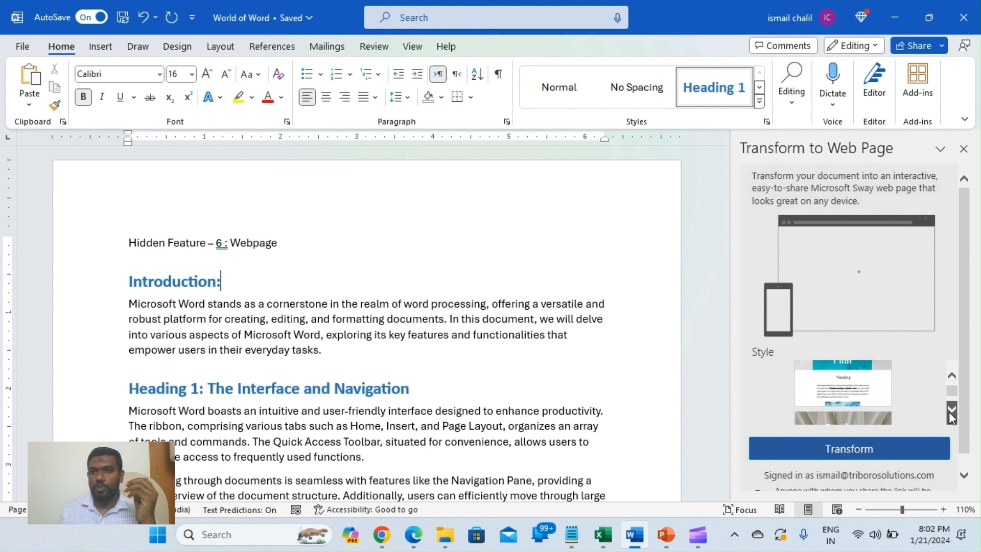
pyautogui.click(951, 410)
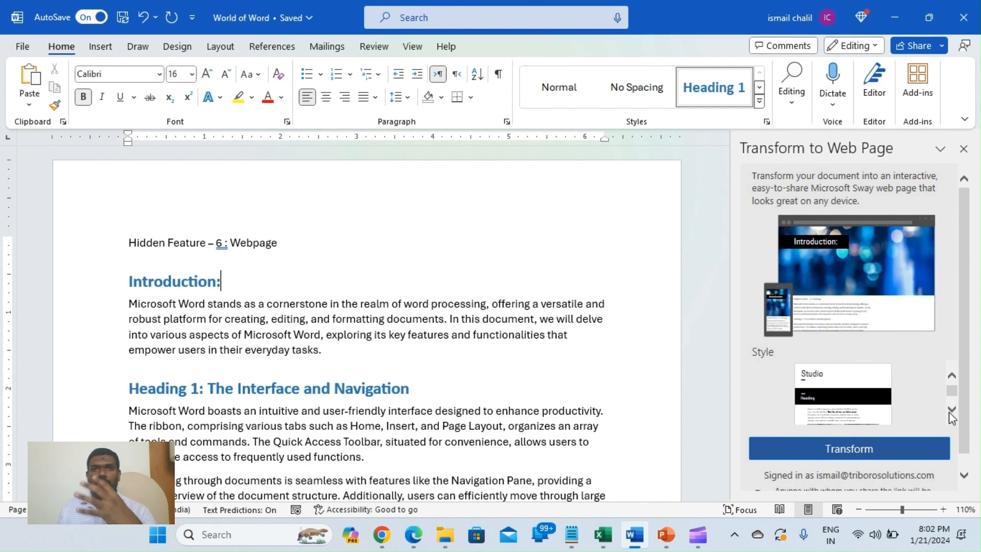
pyautogui.click(951, 410)
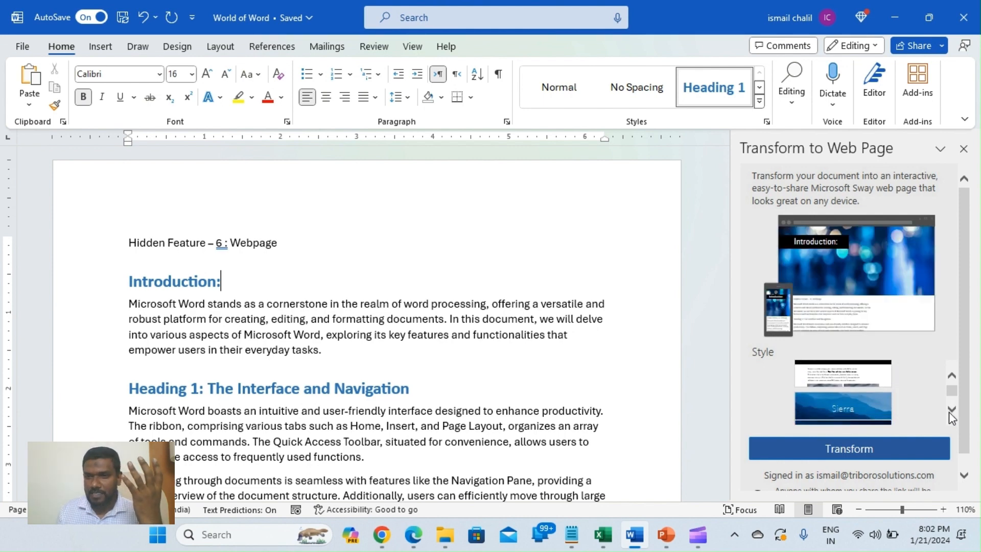
pyautogui.click(884, 393)
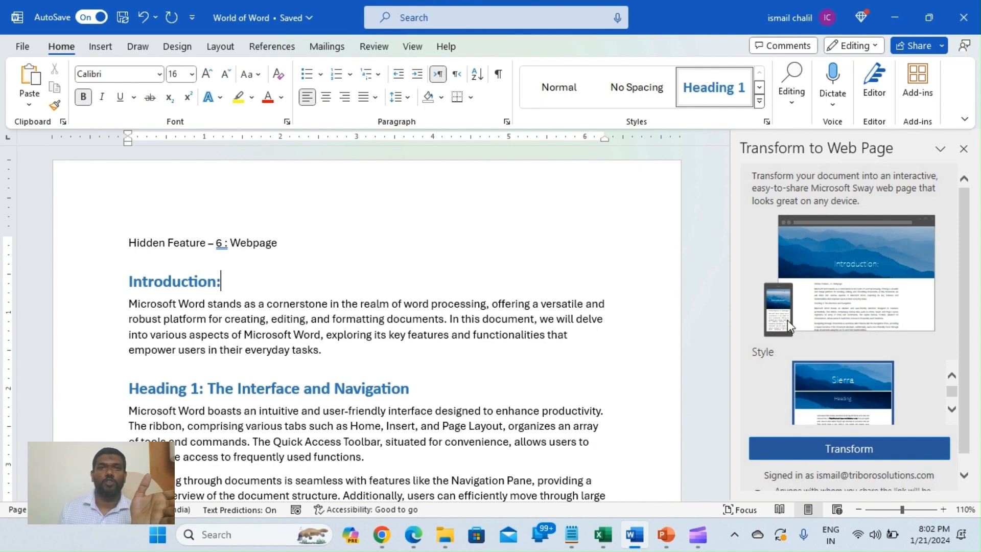
pyautogui.click(854, 458)
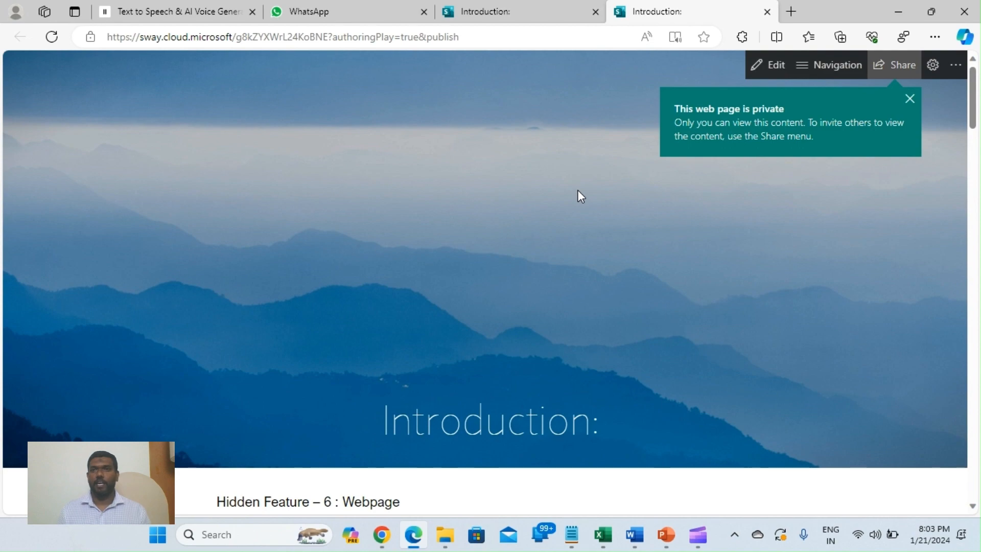
# - Use the web page's navigation to go to the section "Heading 3: Collaboration and Sharing"
pyautogui.click(837, 77)
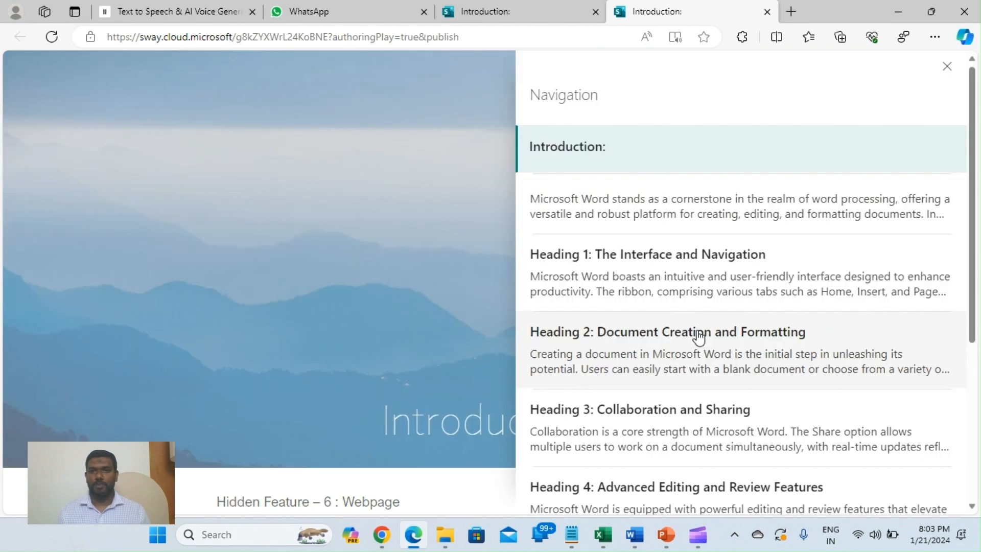
pyautogui.scroll(-3, 680, 322)
pyautogui.click(642, 288)
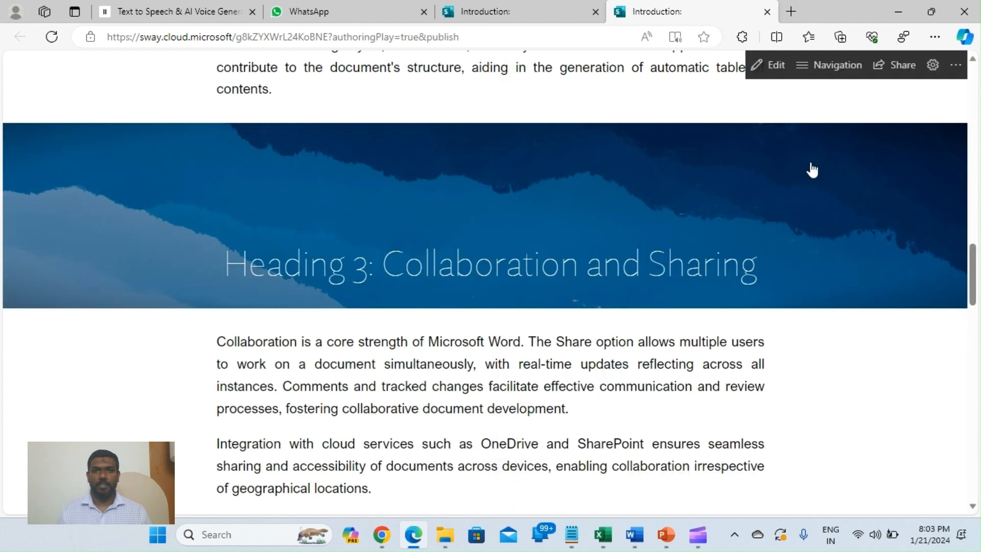
# - Examine the remaining sections of the generated web page through Heading 6, and return towards its beginning
pyautogui.scroll(-5, 510, 290)
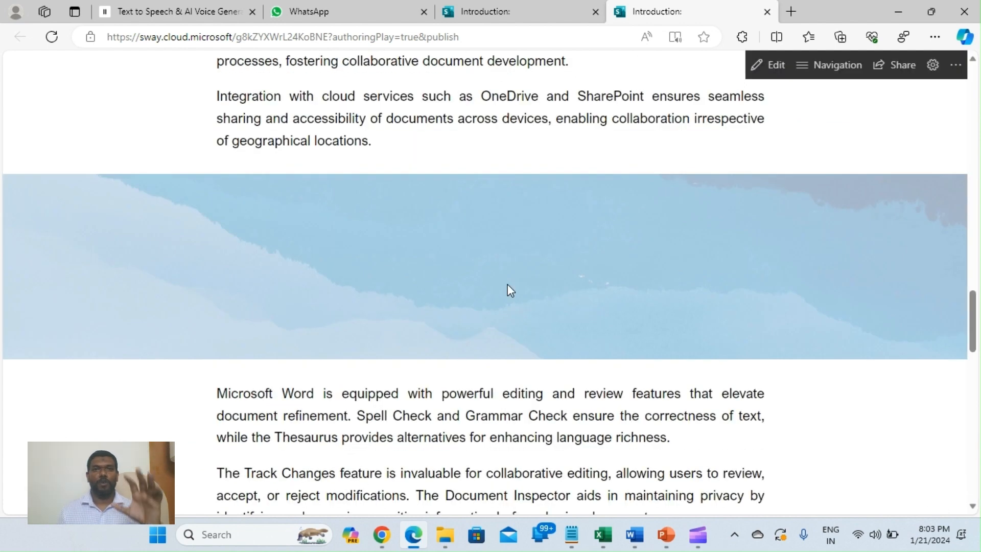
pyautogui.scroll(-2, 507, 284)
pyautogui.scroll(-6, 509, 289)
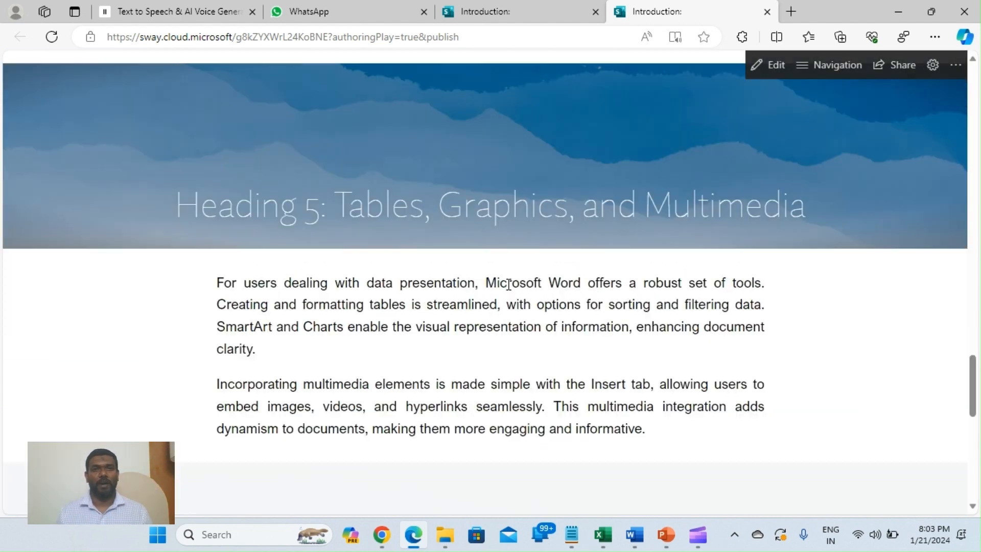
pyautogui.scroll(-1, 508, 285)
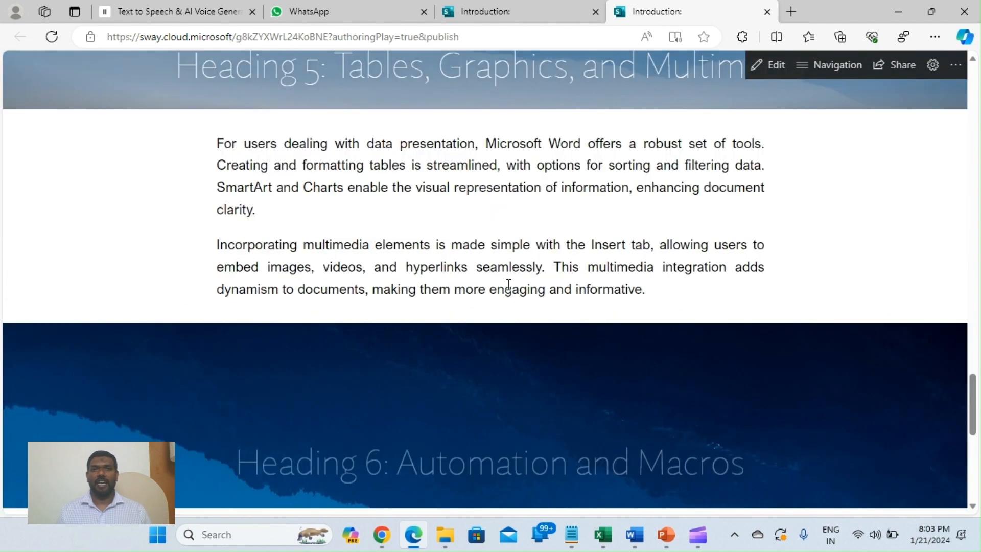
pyautogui.scroll(-4, 509, 284)
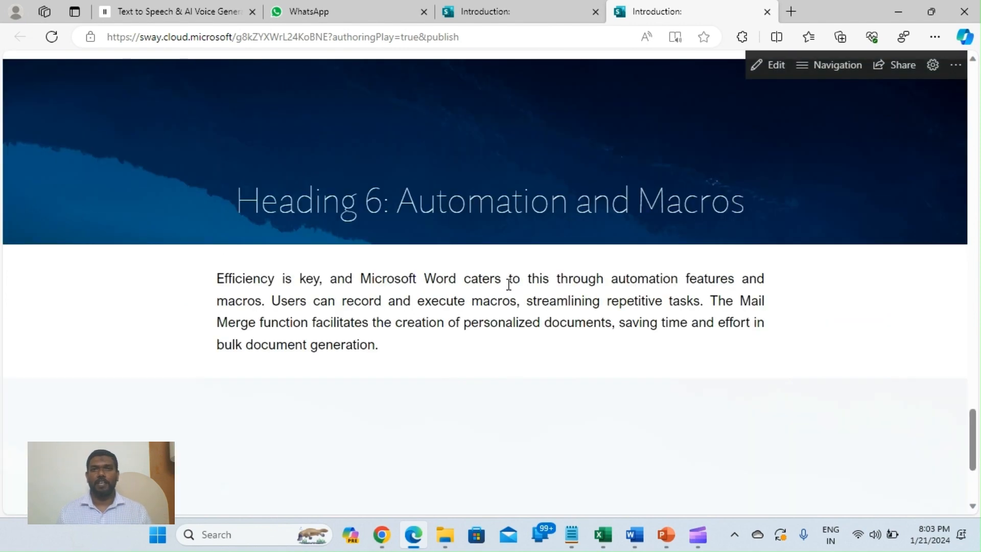
pyautogui.scroll(20, 508, 284)
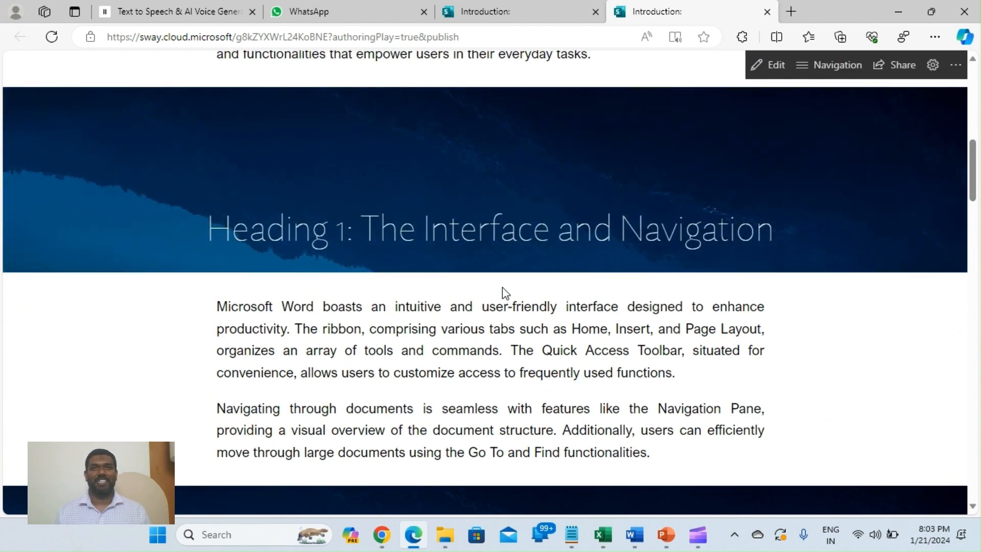
pyautogui.scroll(5, 502, 287)
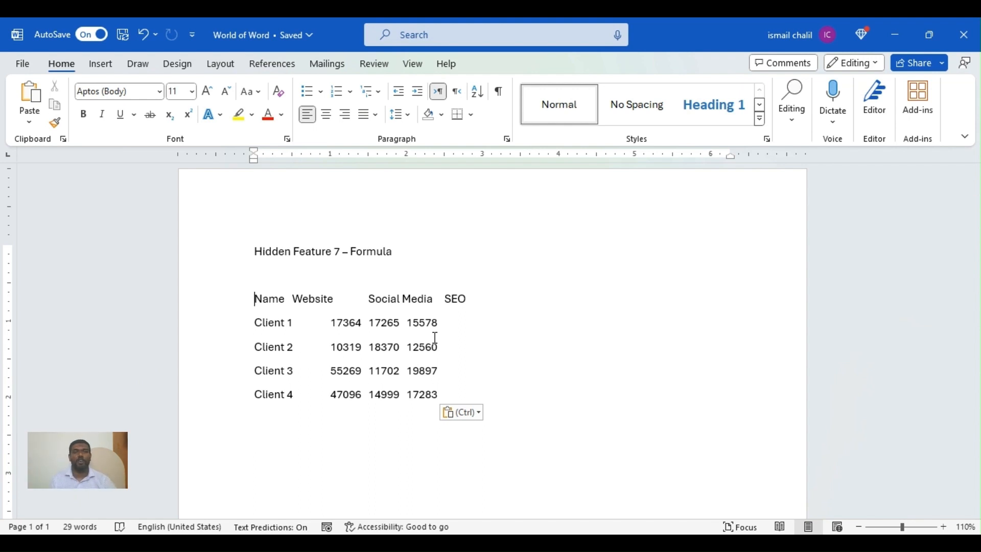
# - Convert the tab-separated client lines, from the Name header row to Client 4, into a table
pyautogui.keyDown('shift'); pyautogui.click(479, 398); pyautogui.keyUp('shift')
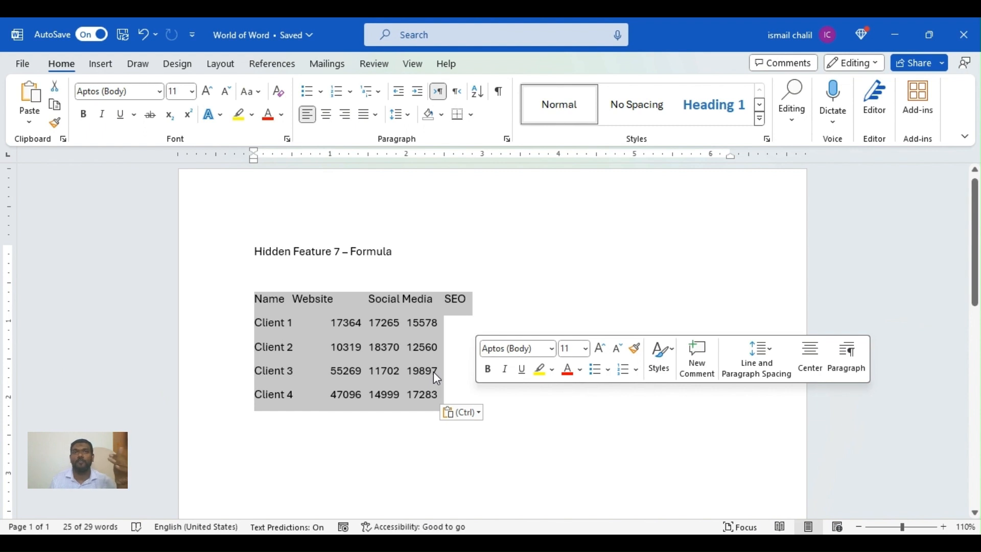
pyautogui.click(102, 64)
pyautogui.click(117, 120)
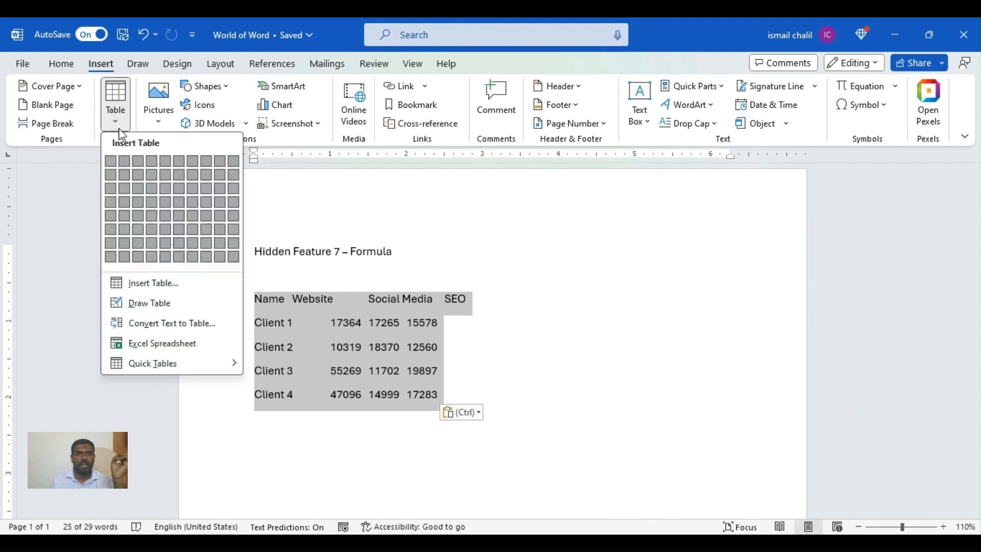
pyautogui.click(153, 283)
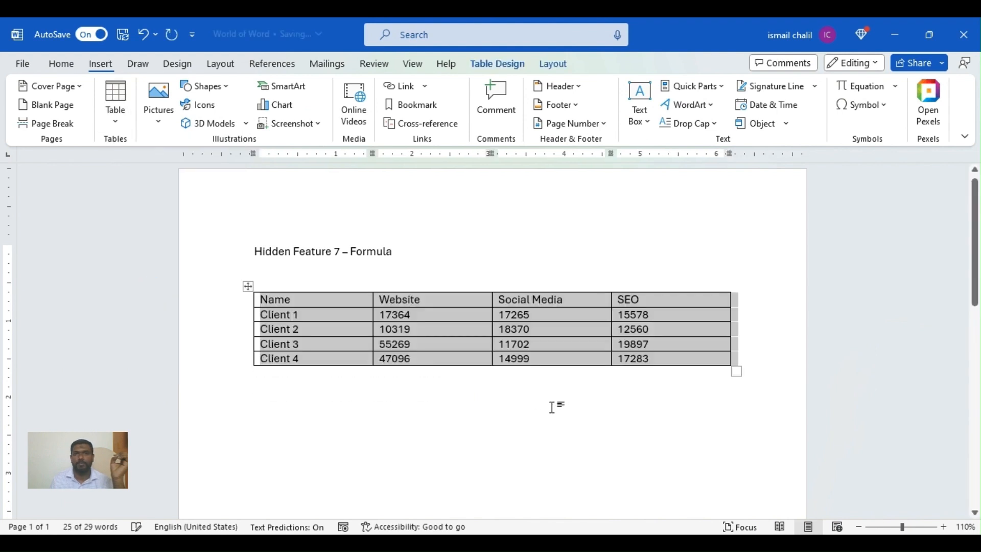
# - Set the column width of the whole client table to 1.1" and place the cursor in the SEO header cell
pyautogui.click(553, 63)
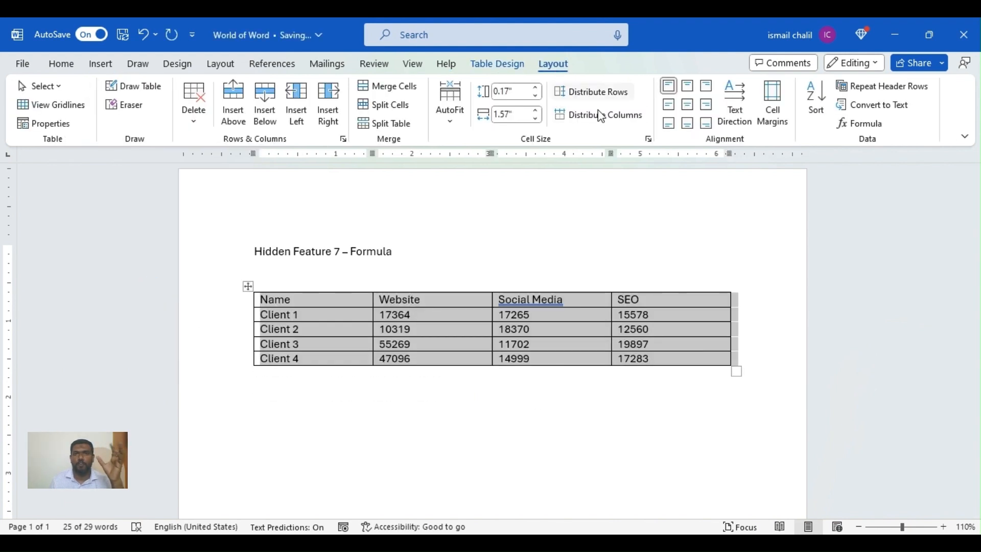
pyautogui.click(536, 119)
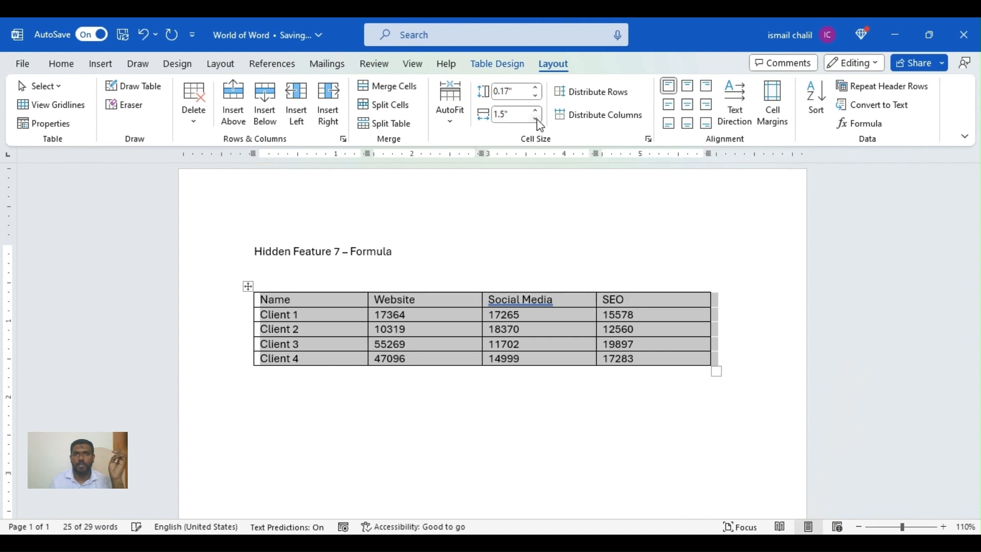
pyautogui.click(537, 119)
pyautogui.click(536, 119)
pyautogui.click(536, 119)
pyautogui.click(537, 119)
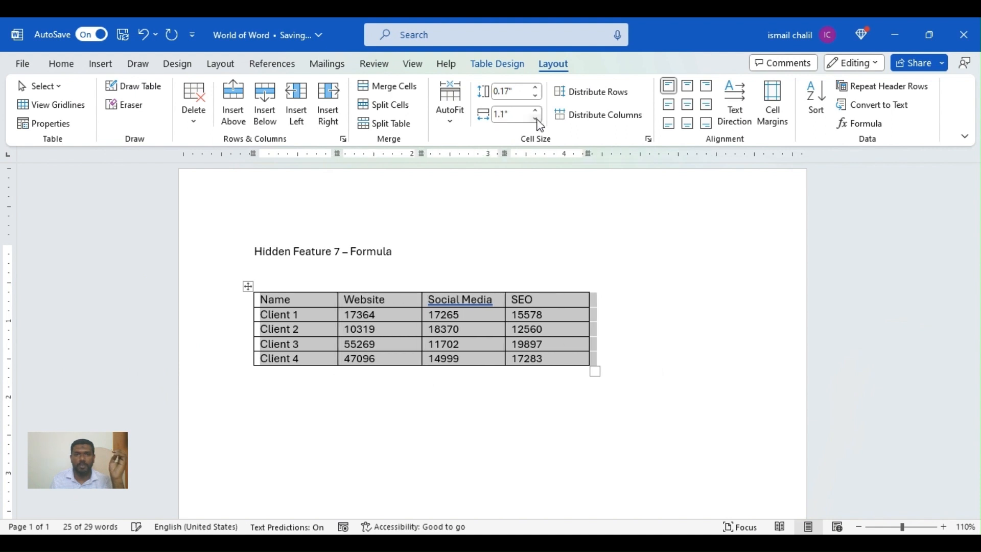
pyautogui.click(550, 300)
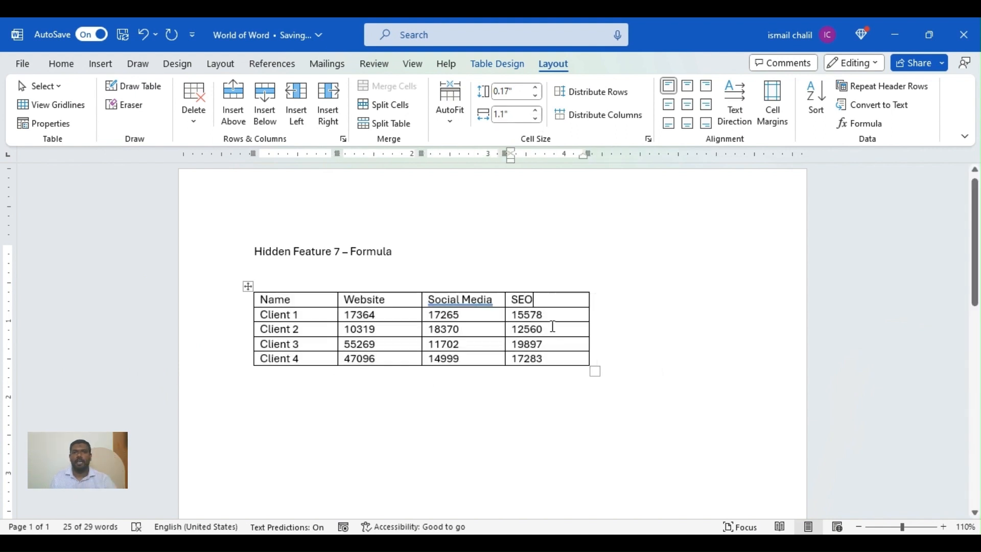
# - Add an empty row below Client 4 and an empty column after SEO in the client table
pyautogui.click(554, 358)
pyautogui.press('Tab')
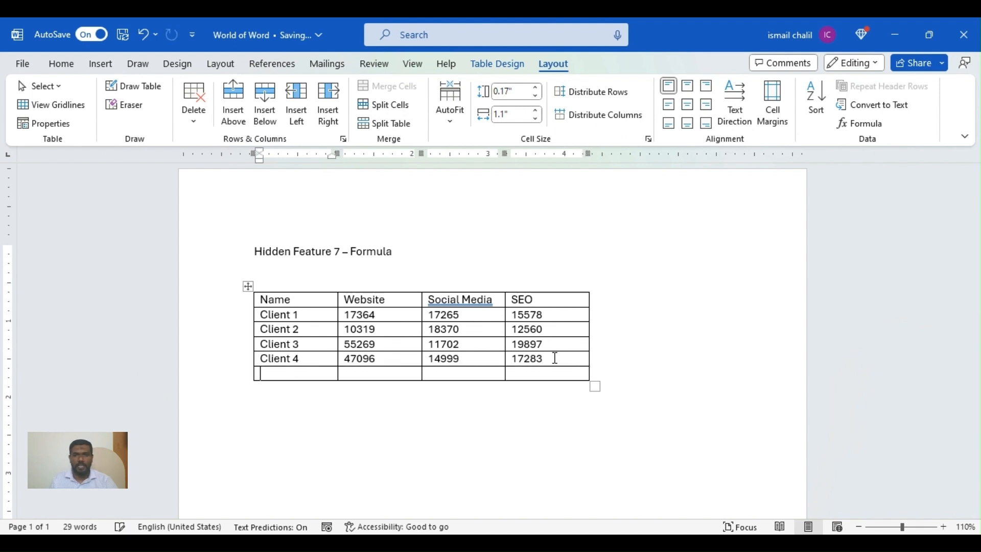
pyautogui.click(542, 289)
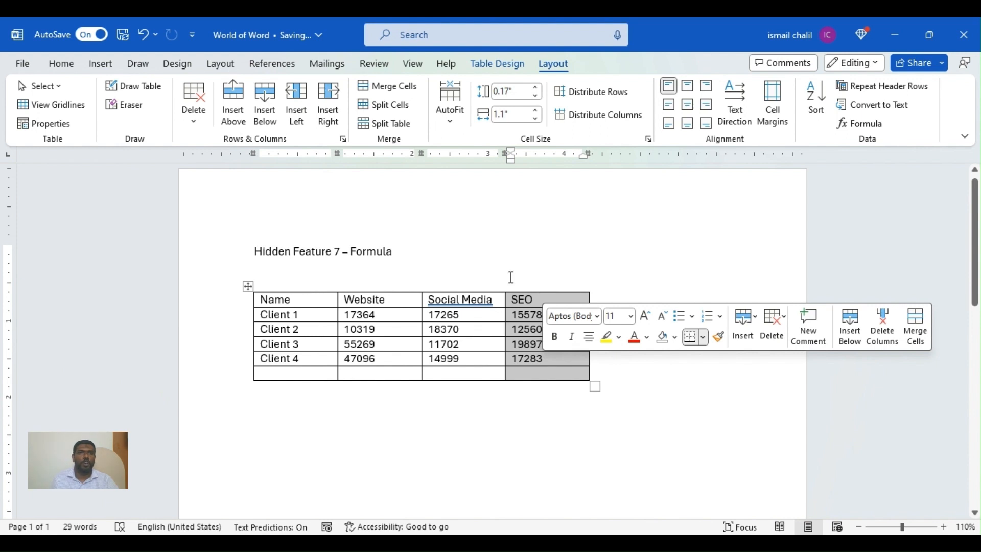
pyautogui.click(331, 113)
pyautogui.click(545, 376)
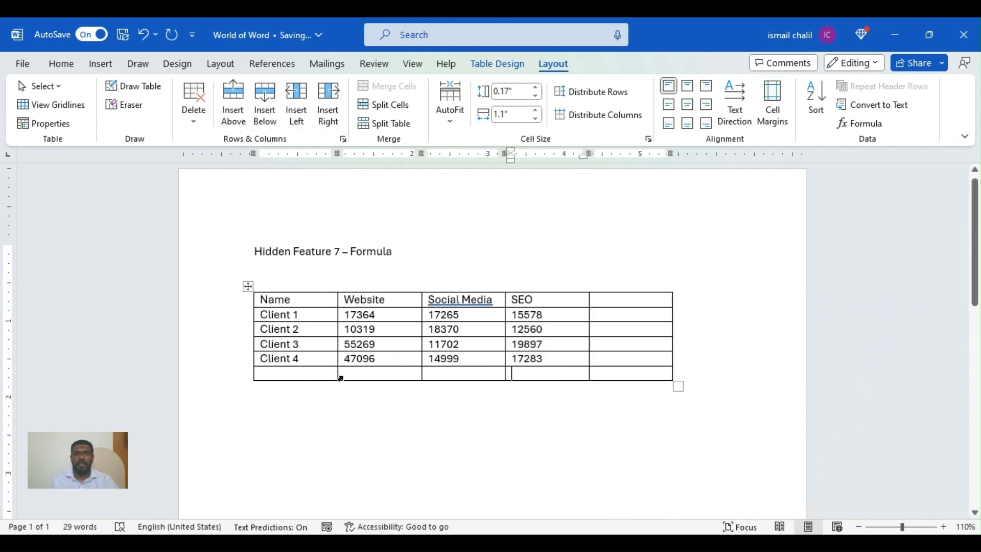
pyautogui.click(369, 374)
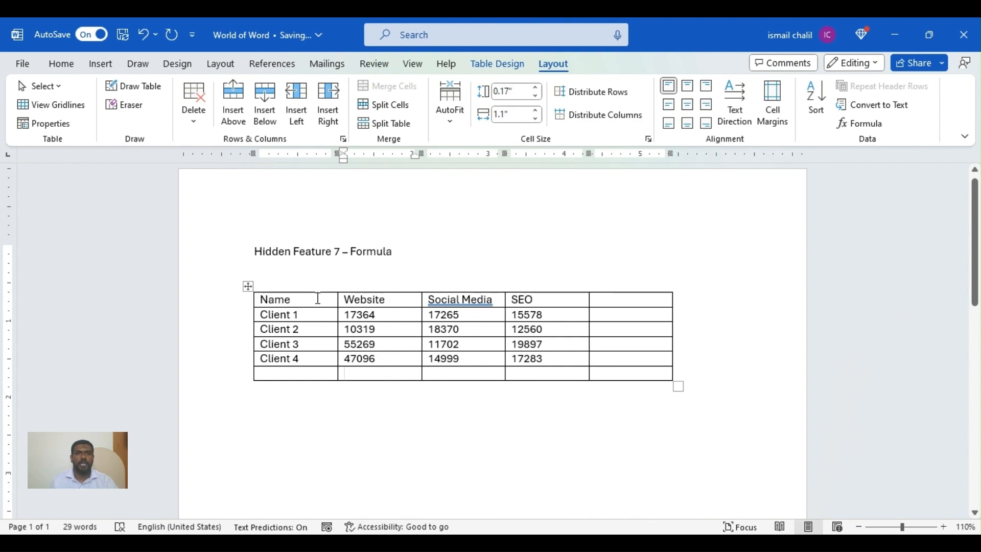
pyautogui.click(324, 270)
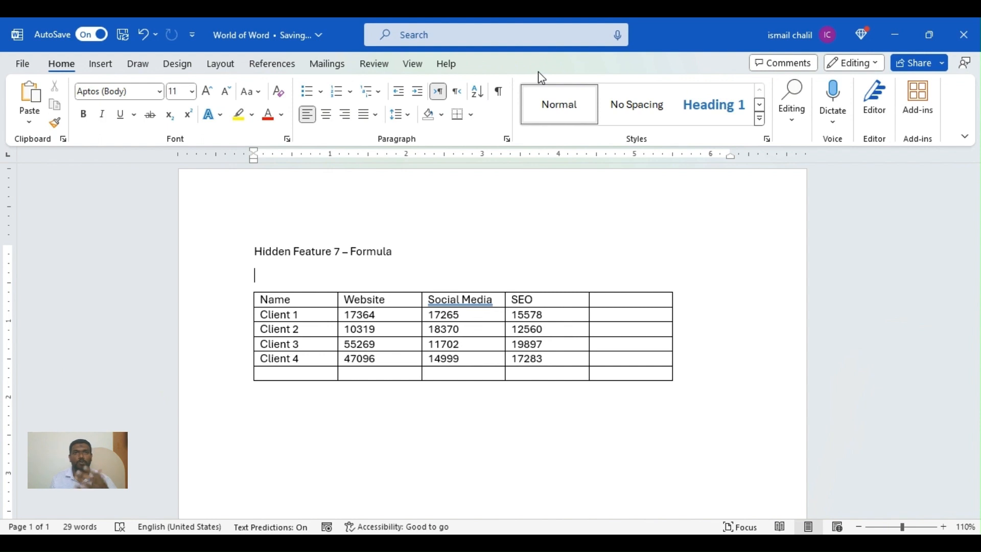
pyautogui.click(396, 298)
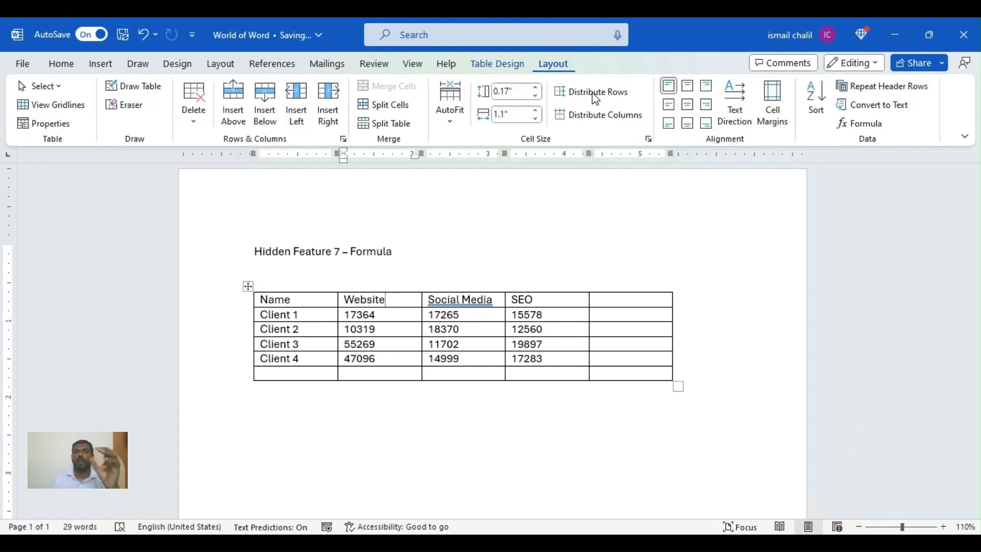
pyautogui.click(867, 129)
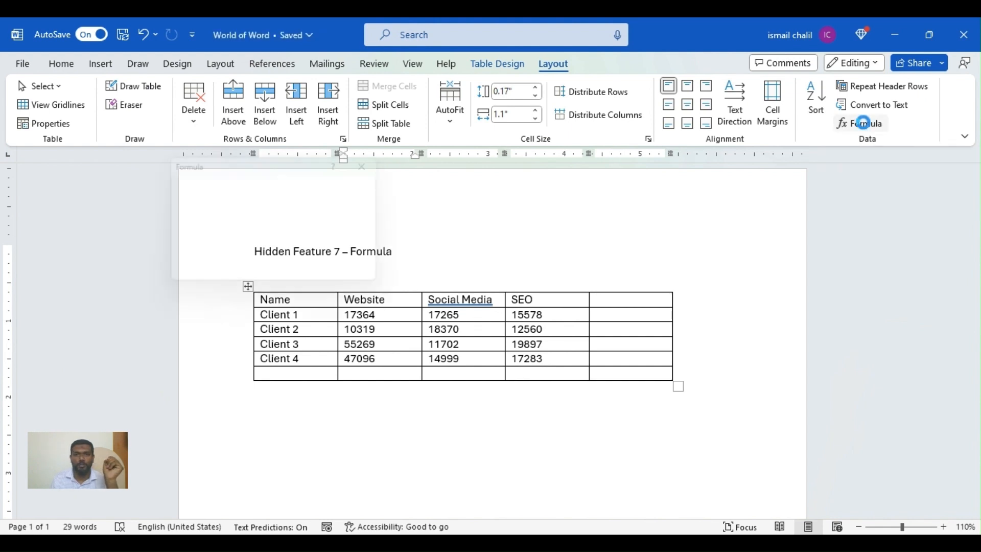
pyautogui.click(388, 281)
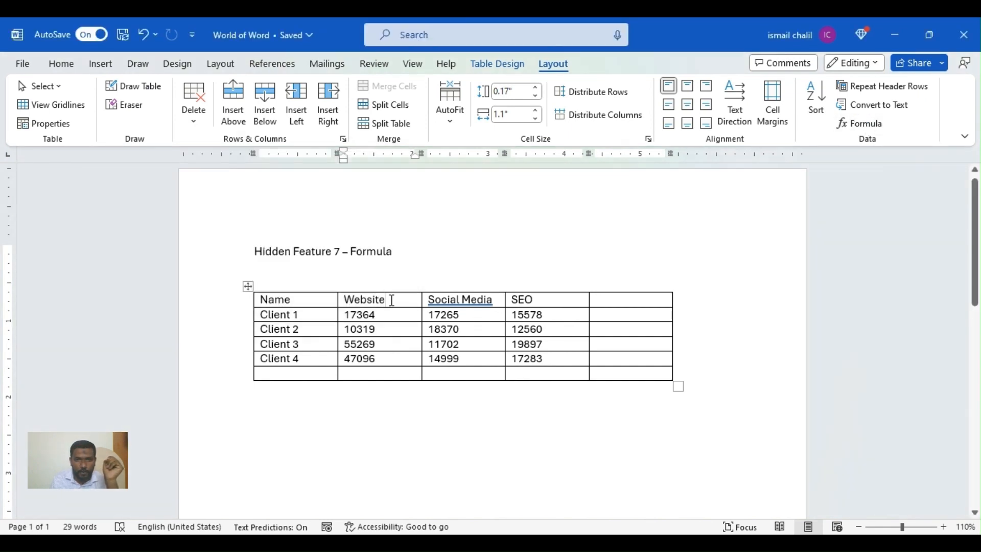
# - Insert the formula =SUM(ABOVE) in the empty last-row cell of the Website column
pyautogui.click(372, 373)
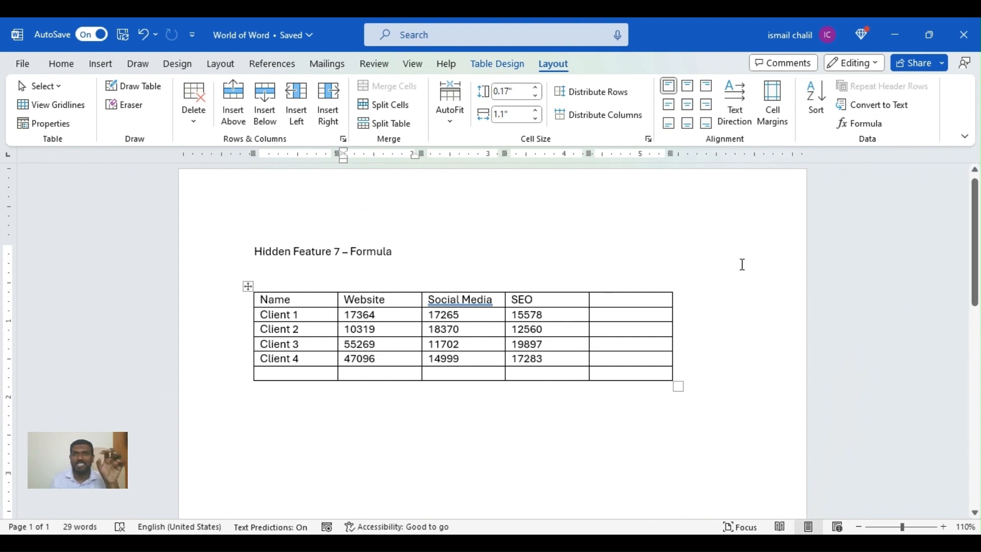
pyautogui.click(867, 123)
pyautogui.moveTo(279, 169); pyautogui.dragTo(251, 141)
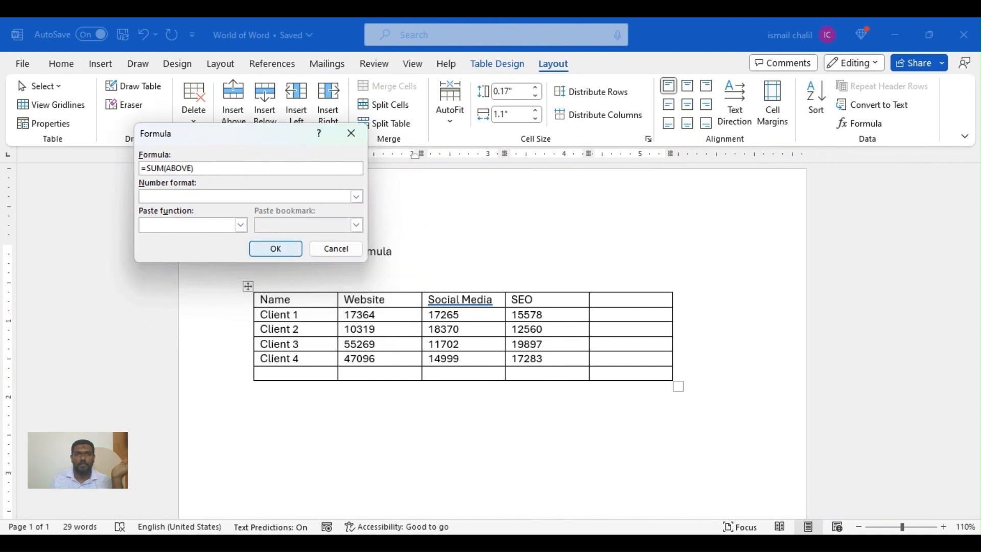
pyautogui.click(276, 250)
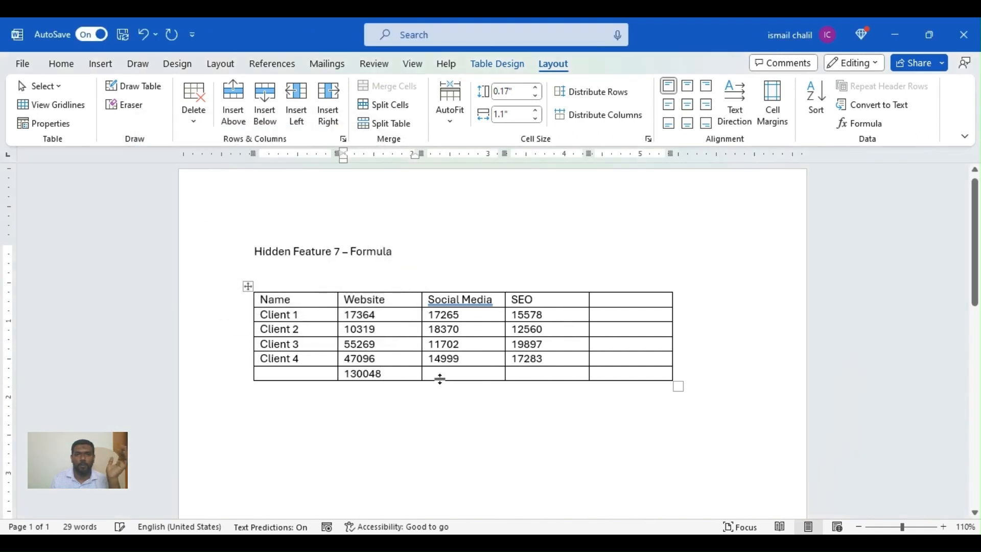
# - Total the Social Media and SEO columns in the last row with the formula =SUM(ABOVE)
pyautogui.click(450, 375)
pyautogui.keyDown('shift'); pyautogui.click(555, 378); pyautogui.keyUp('shift')
pyautogui.click(861, 123)
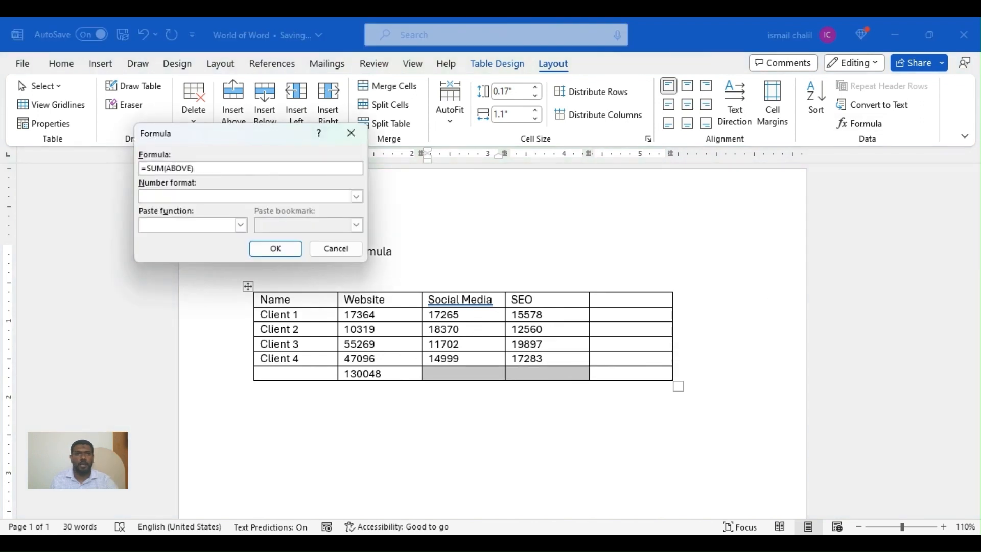
pyautogui.click(276, 248)
pyautogui.click(531, 376)
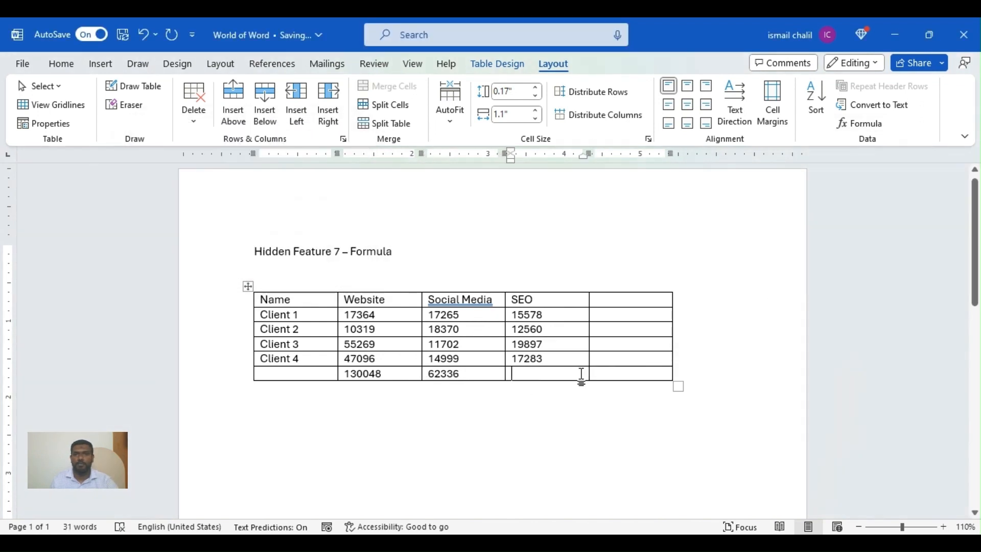
pyautogui.click(863, 123)
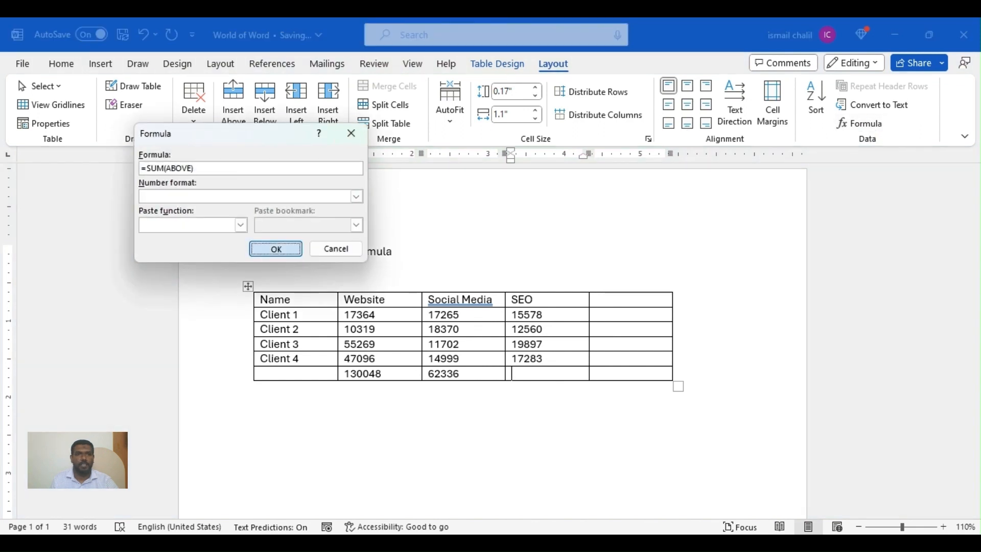
pyautogui.click(275, 248)
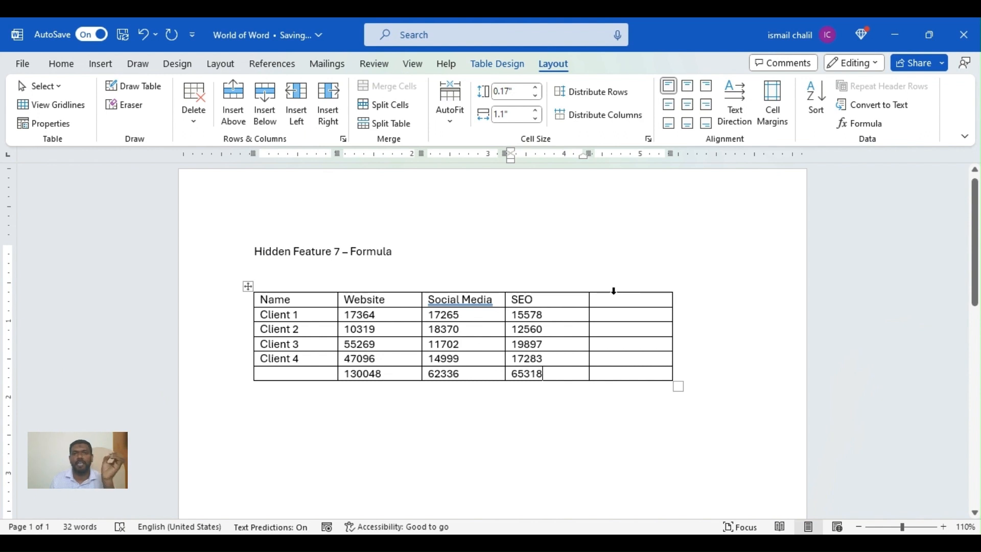
# - Insert the formula =SUM(LEFT) in the empty last cell of the Client 1 row
pyautogui.click(620, 319)
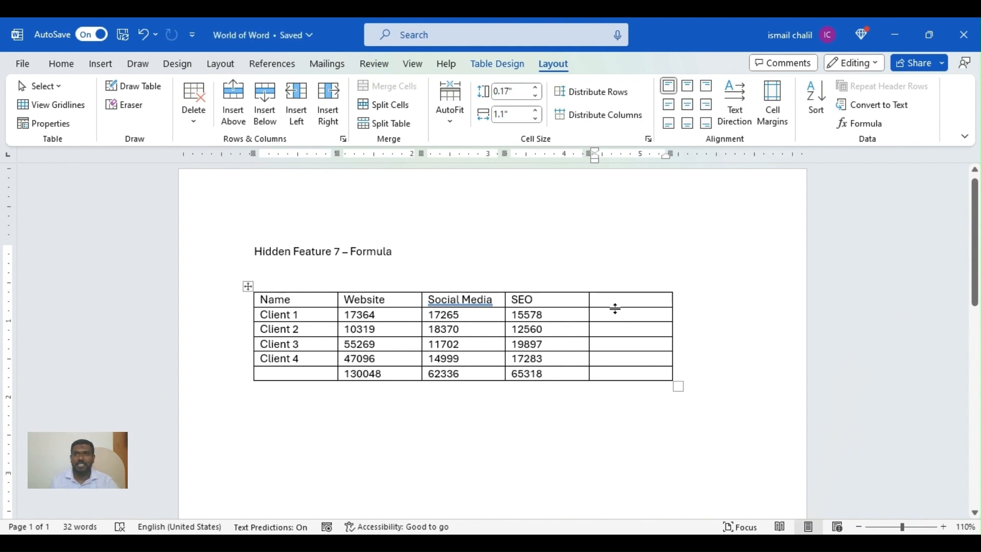
pyautogui.click(862, 124)
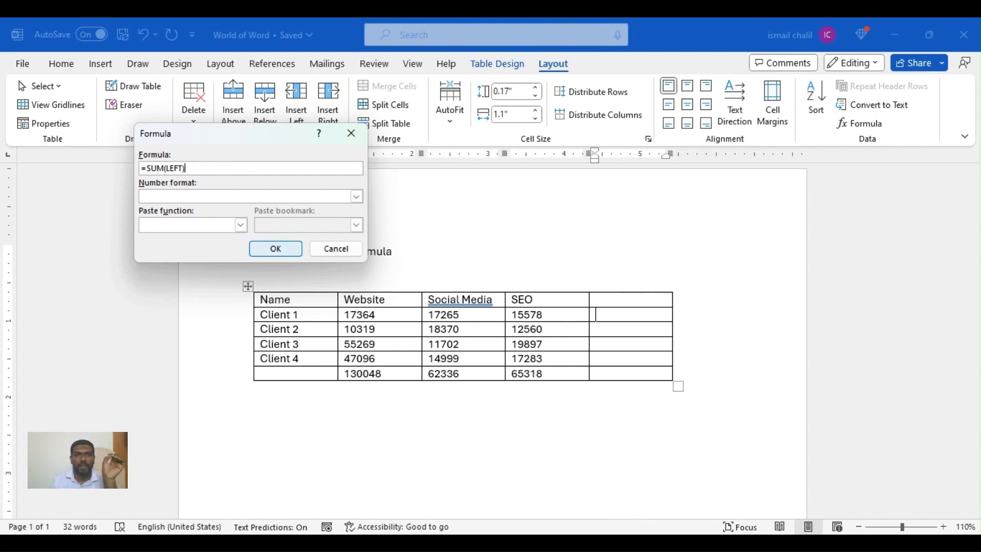
pyautogui.click(276, 249)
# - Insert the formula =AVERAGE(left) in the empty last cell of the Client 2 row
pyautogui.click(632, 328)
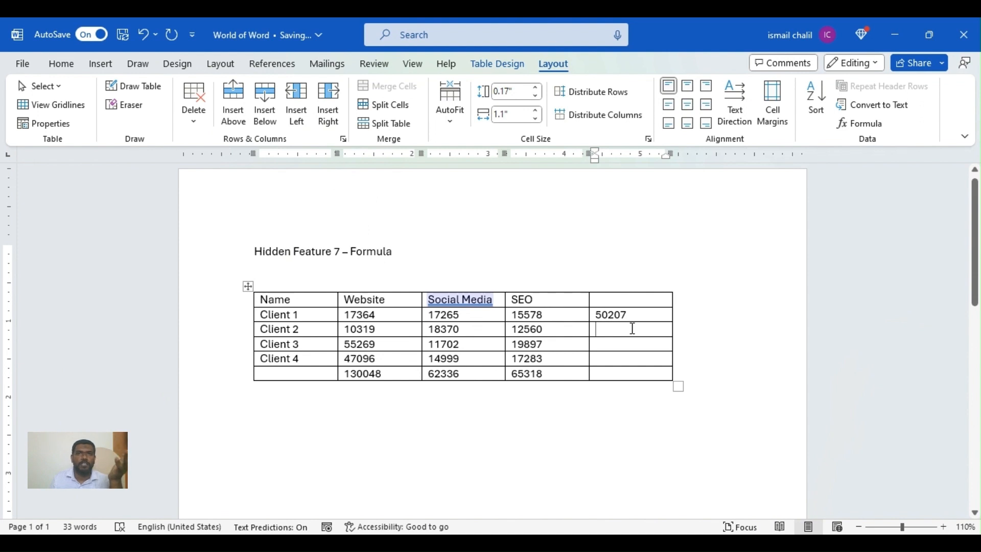
pyautogui.click(869, 124)
pyautogui.click(240, 225)
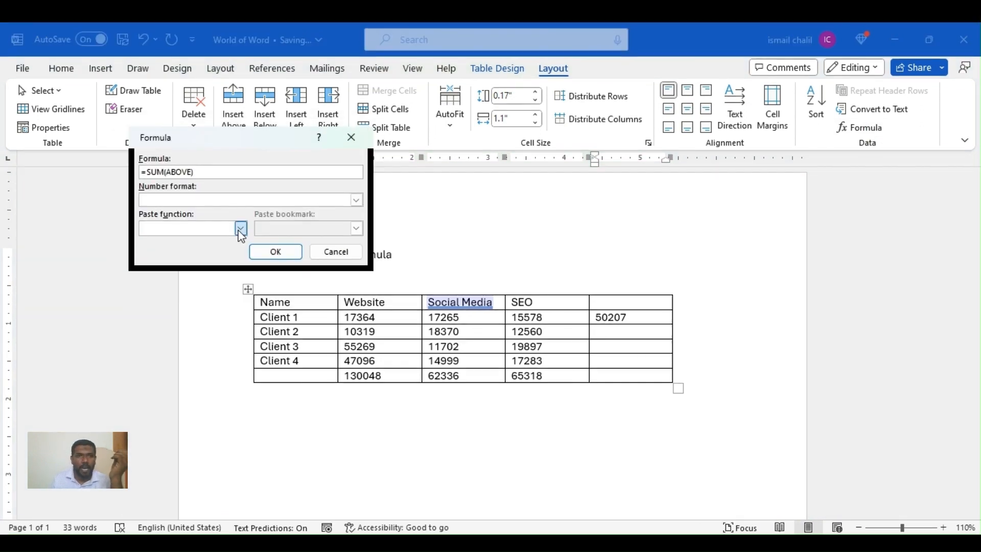
pyautogui.click(182, 257)
pyautogui.moveTo(238, 170); pyautogui.dragTo(146, 170)
pyautogui.write('=AVERAGE(left')
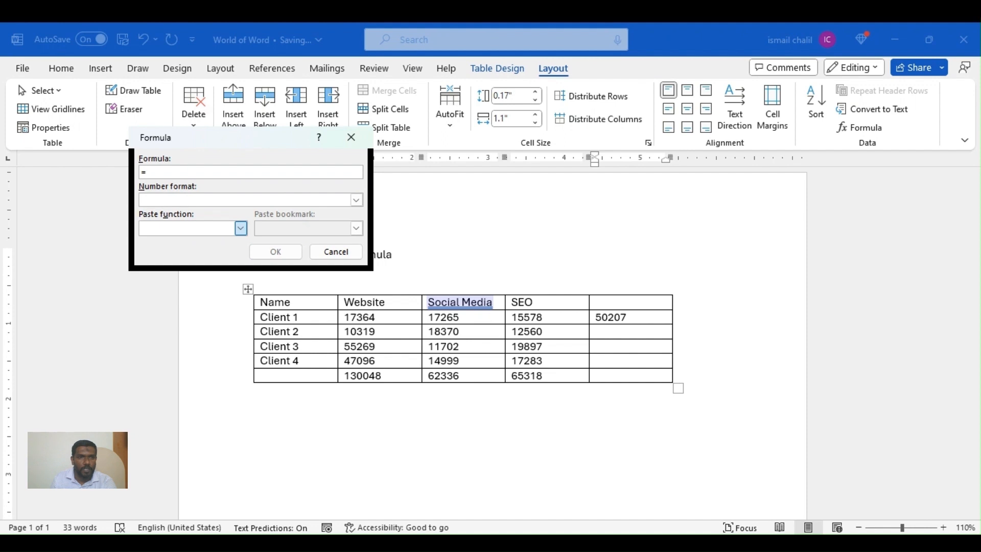
pyautogui.click(181, 260)
pyautogui.write('left')
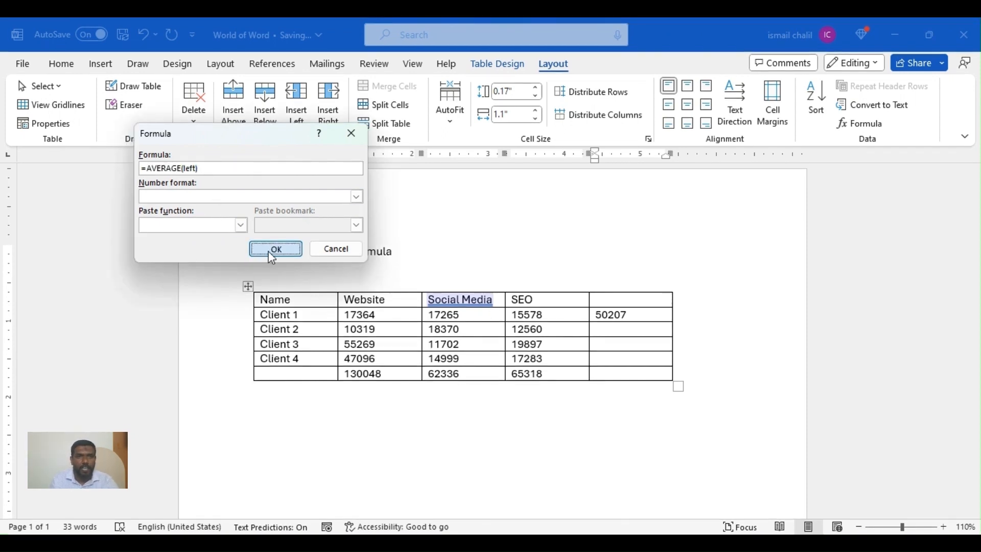
pyautogui.click(272, 250)
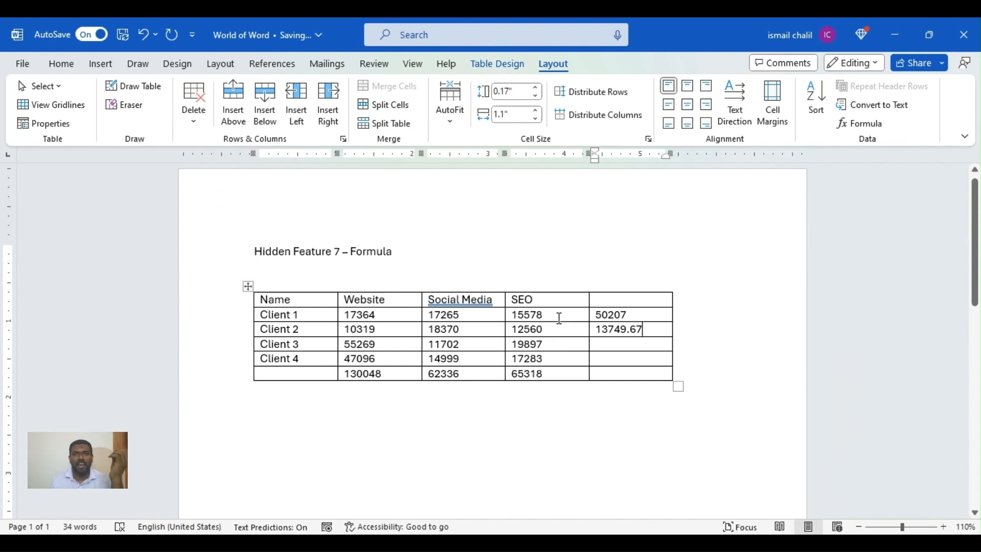
pyautogui.click(613, 347)
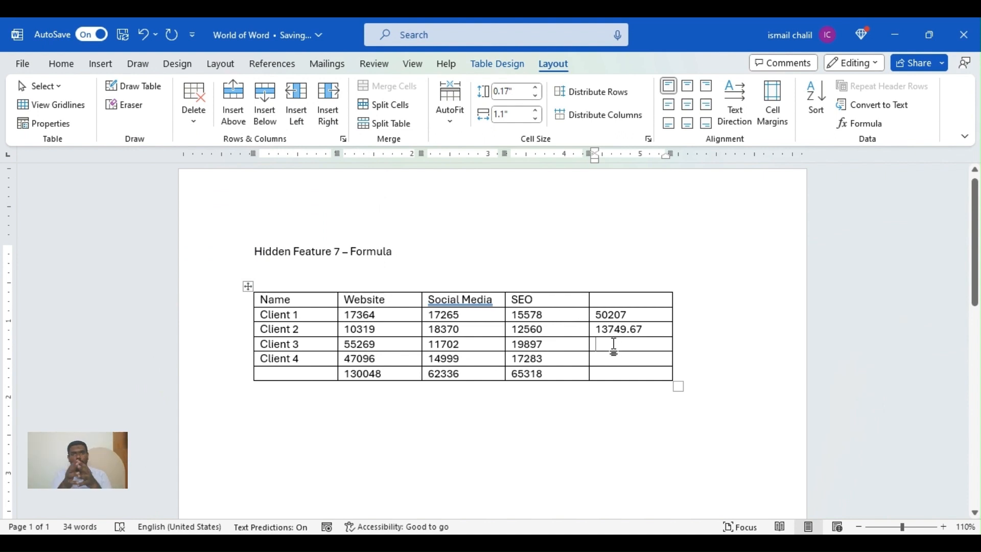
pyautogui.click(324, 302)
pyautogui.click(311, 331)
pyautogui.click(314, 346)
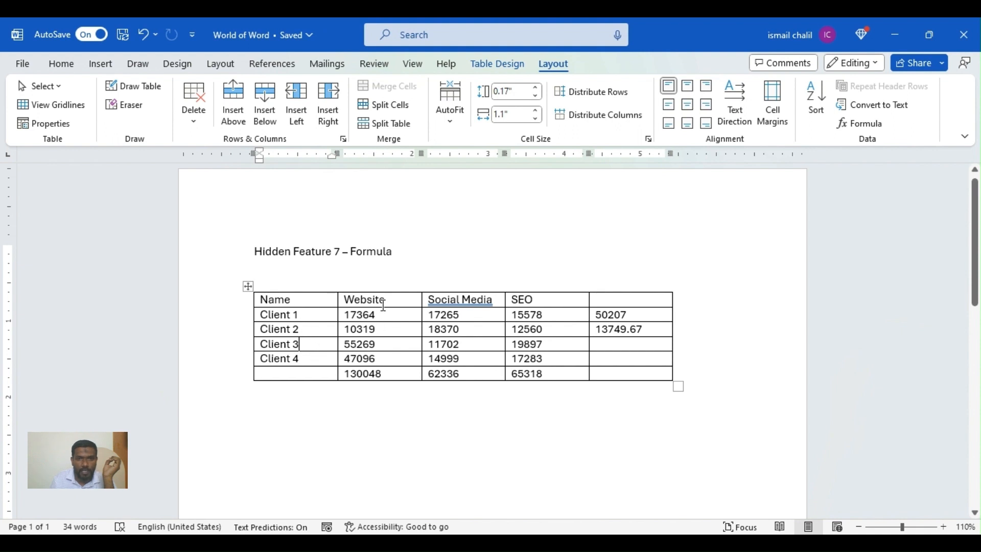
pyautogui.click(393, 344)
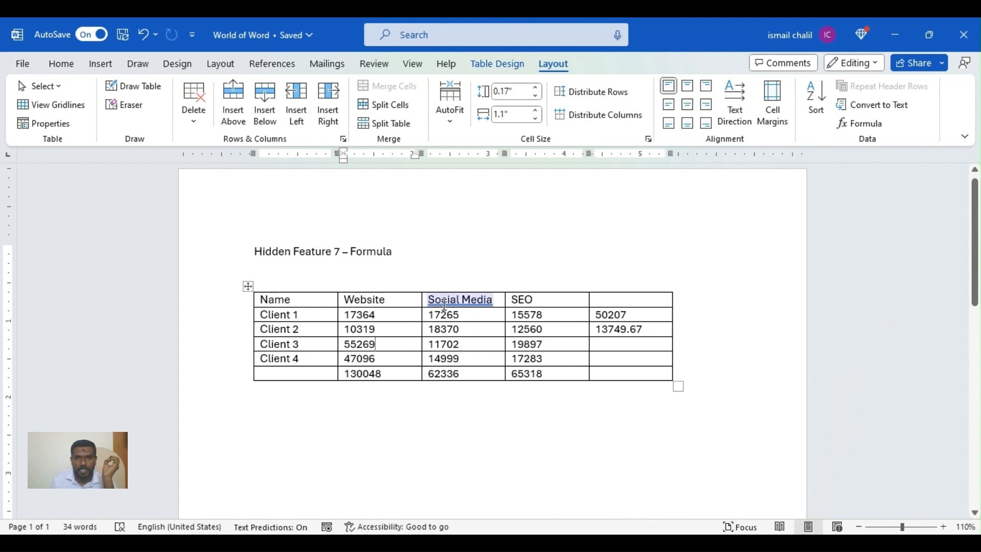
# - Insert the formula =max(b4,c4) in the empty last cell of the Client 3 row
pyautogui.click(595, 343)
pyautogui.click(862, 123)
pyautogui.press('BackSpace')
pyautogui.press('BackSpace')
pyautogui.press('BackSpace')
pyautogui.press('BackSpace')
pyautogui.press('BackSpace')
pyautogui.press('BackSpace')
pyautogui.press('BackSpace')
pyautogui.press('BackSpace')
pyautogui.press('BackSpace')
pyautogui.press('BackSpace')
pyautogui.write('ma')
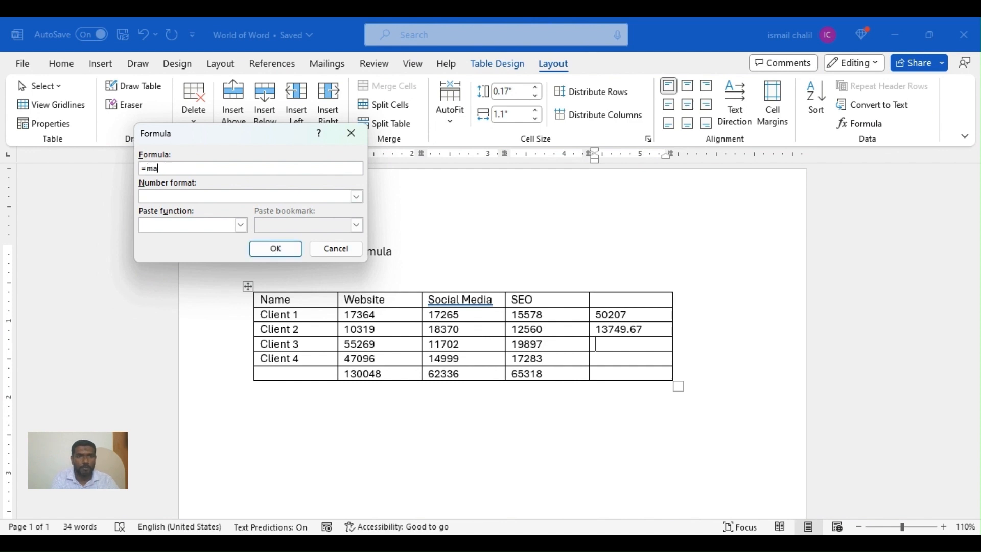
pyautogui.write('x(b4,c4)')
pyautogui.click(276, 248)
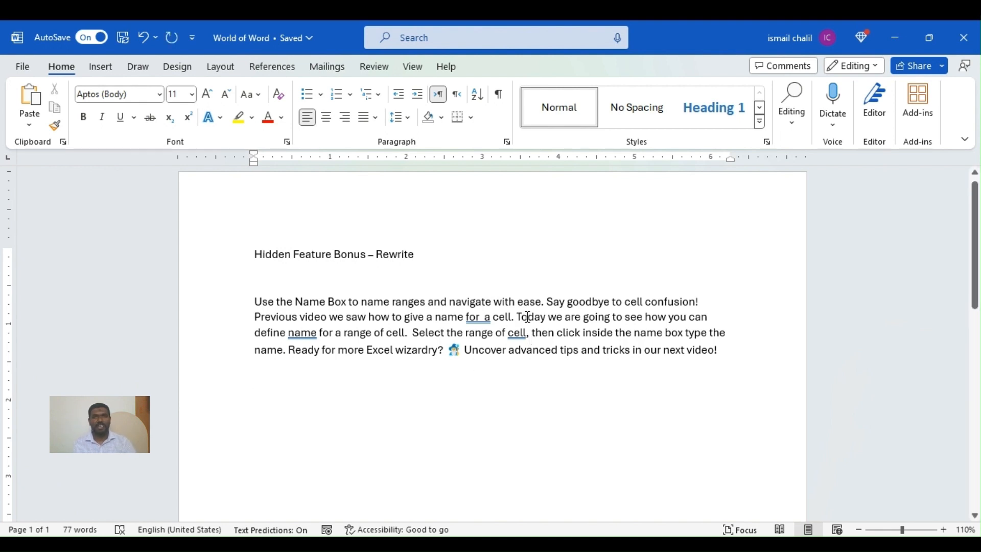
# - Replace the sentence starting with "Today we are going to see" with the rewrite suggestion "Today we will observe how you can define the name for a variety of cells."
pyautogui.rightClick(527, 318)
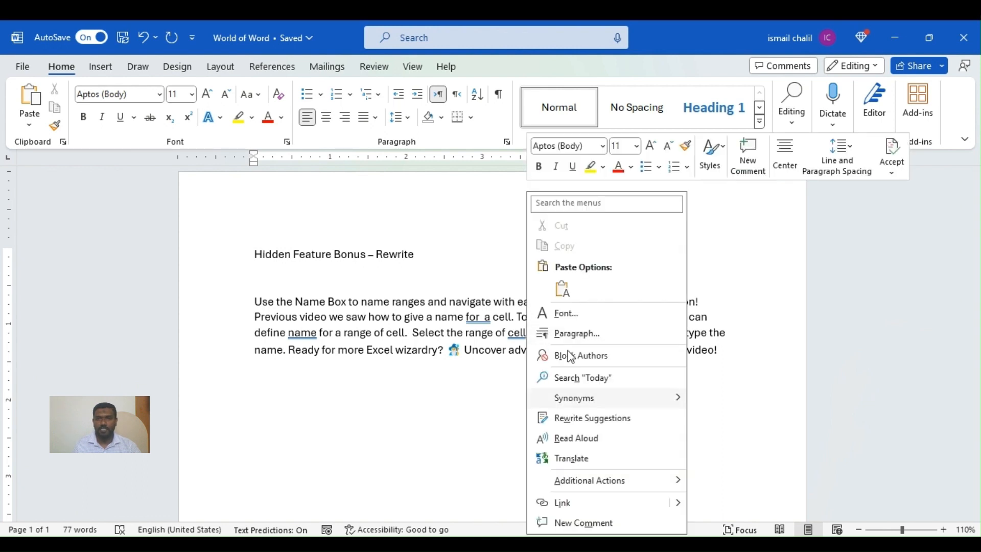
pyautogui.click(596, 419)
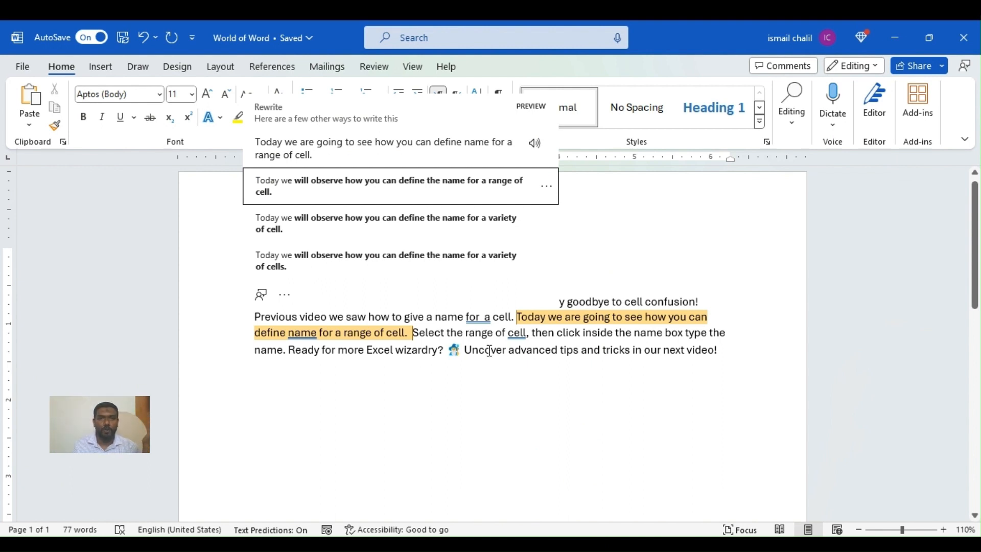
pyautogui.click(371, 264)
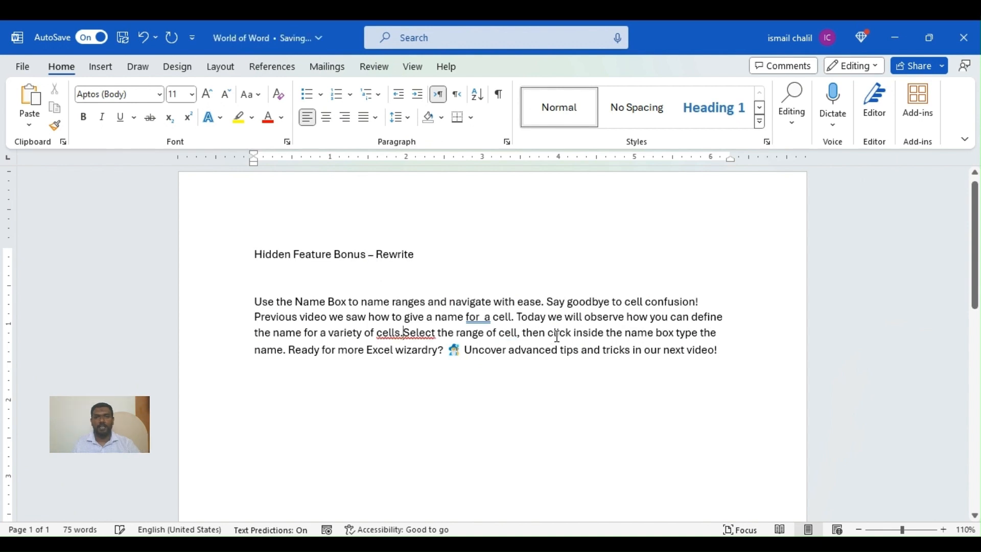
# - Replace the paragraph's last sentence with the rewrite suggestion "Discover advanced tips and tricks in our next video!!"
pyautogui.rightClick(480, 352)
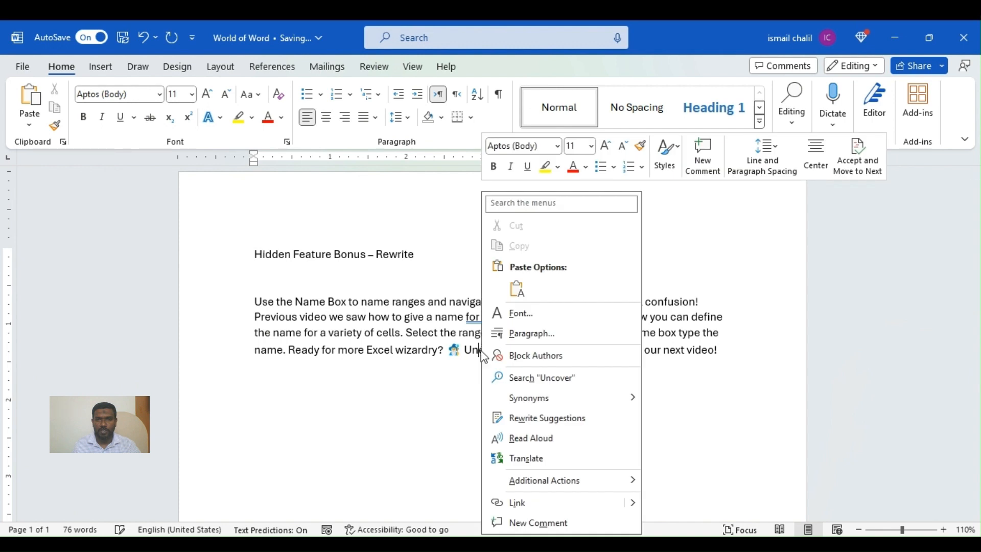
pyautogui.click(555, 419)
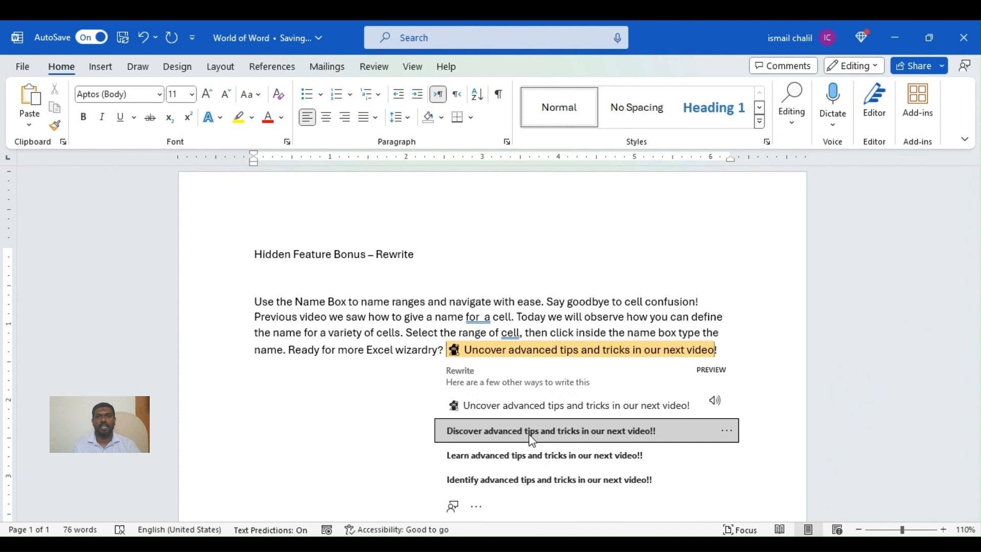
pyautogui.click(528, 434)
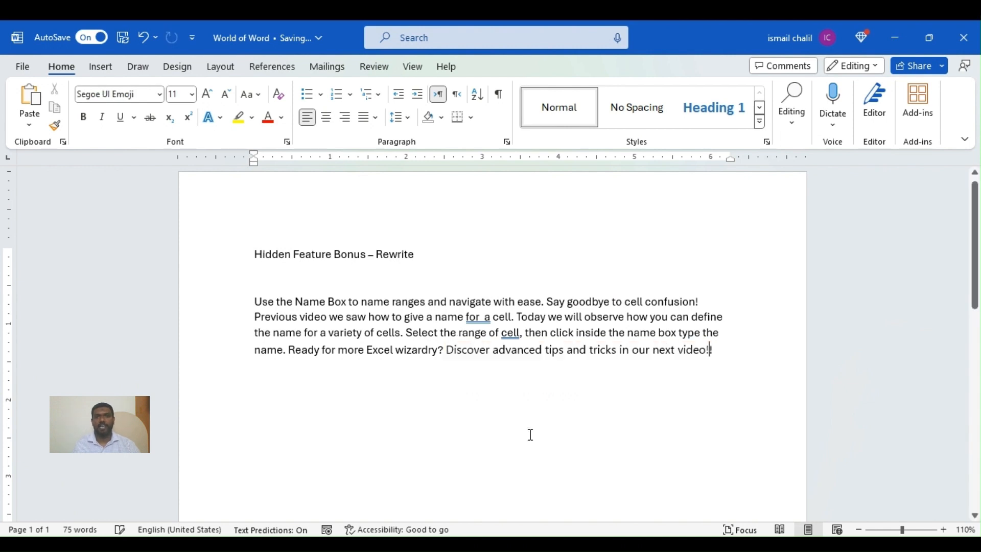